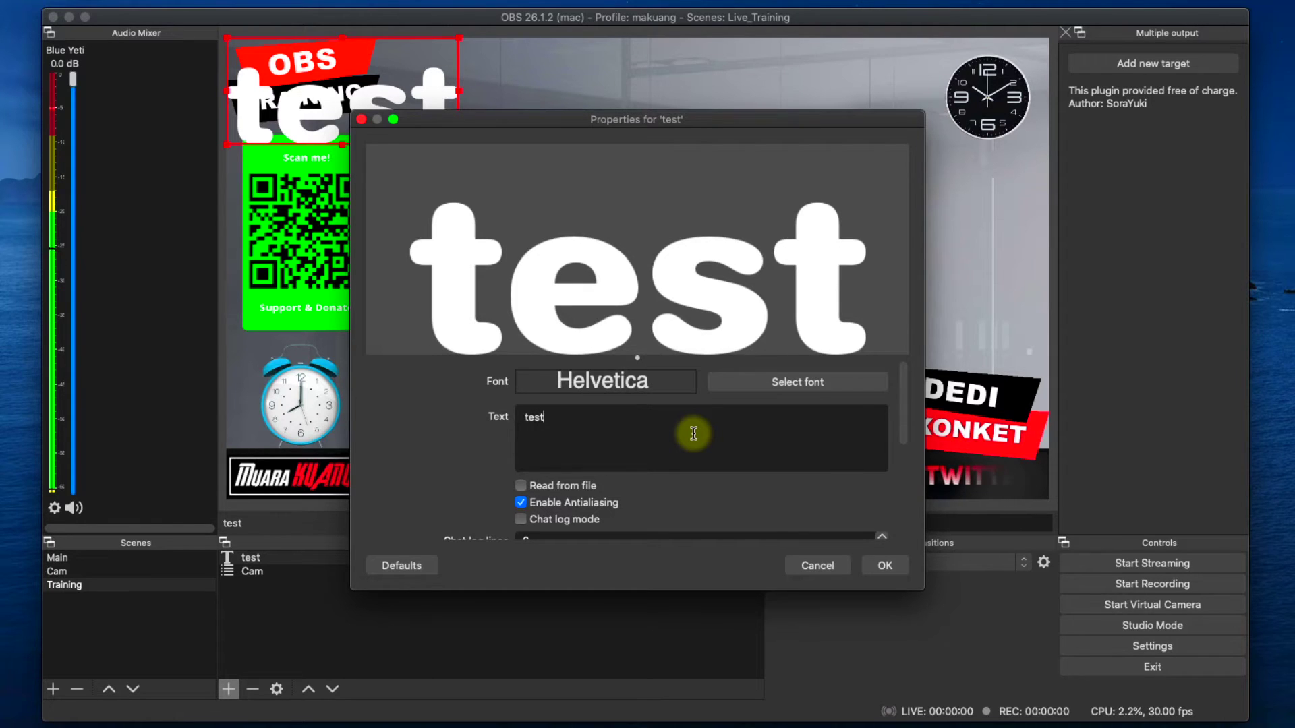
Accept the Helvetica Regular font at size 256 and set the test text's Color 1 to #aaff00
{"action": "left_click", "coordinate": [775, 382]}
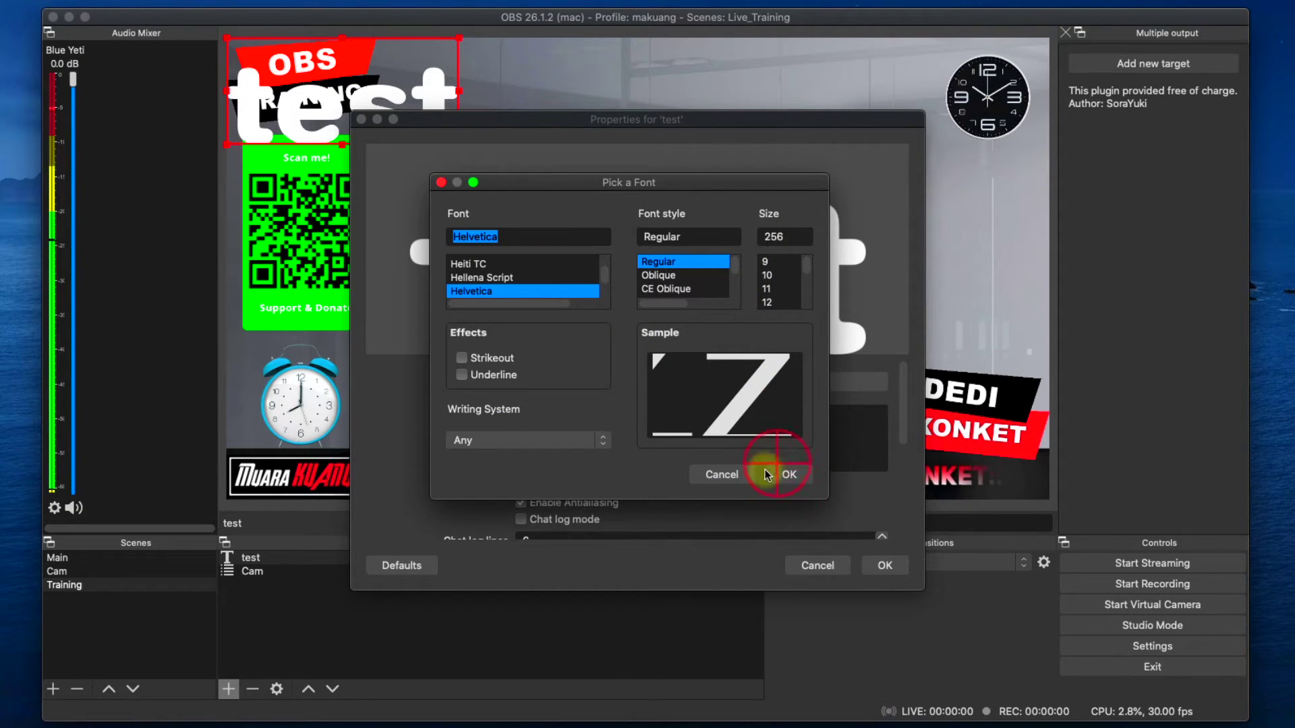
{"action": "left_click", "coordinate": [792, 476]}
{"action": "scroll", "coordinate": [710, 471], "scroll_direction": "down", "scroll_amount": 5}
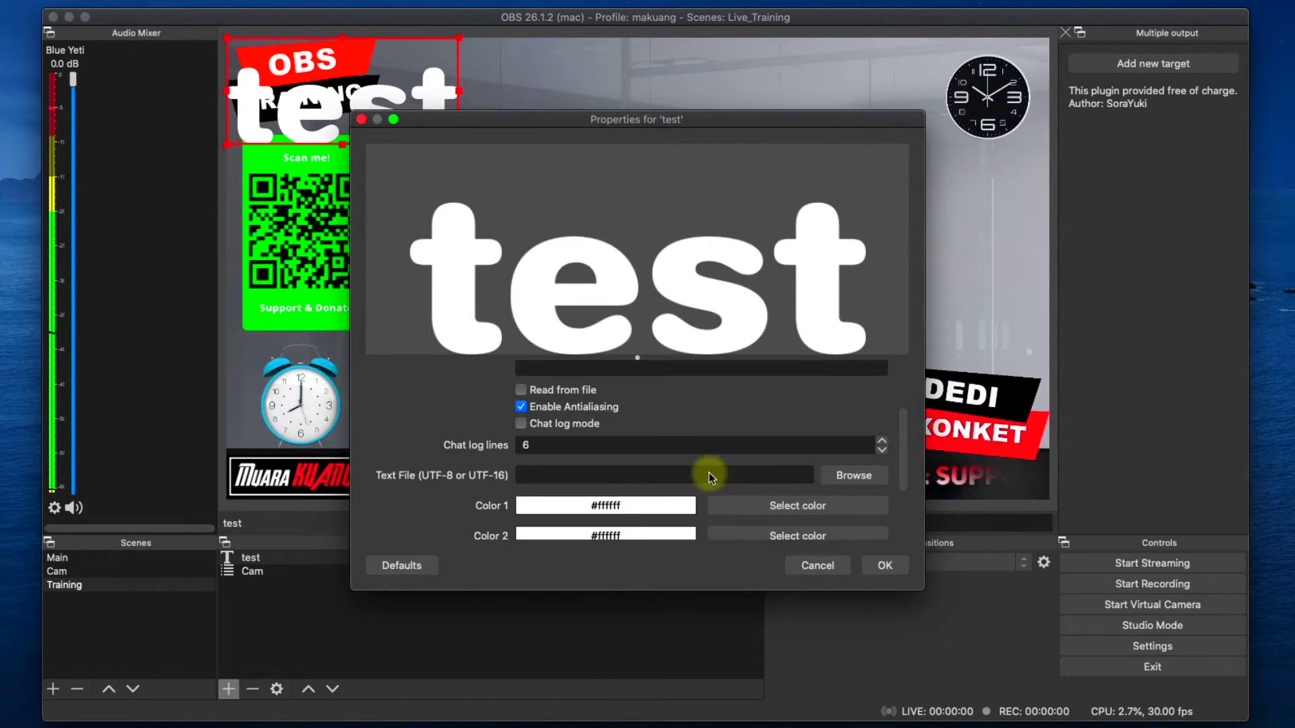
{"action": "left_click", "coordinate": [774, 460]}
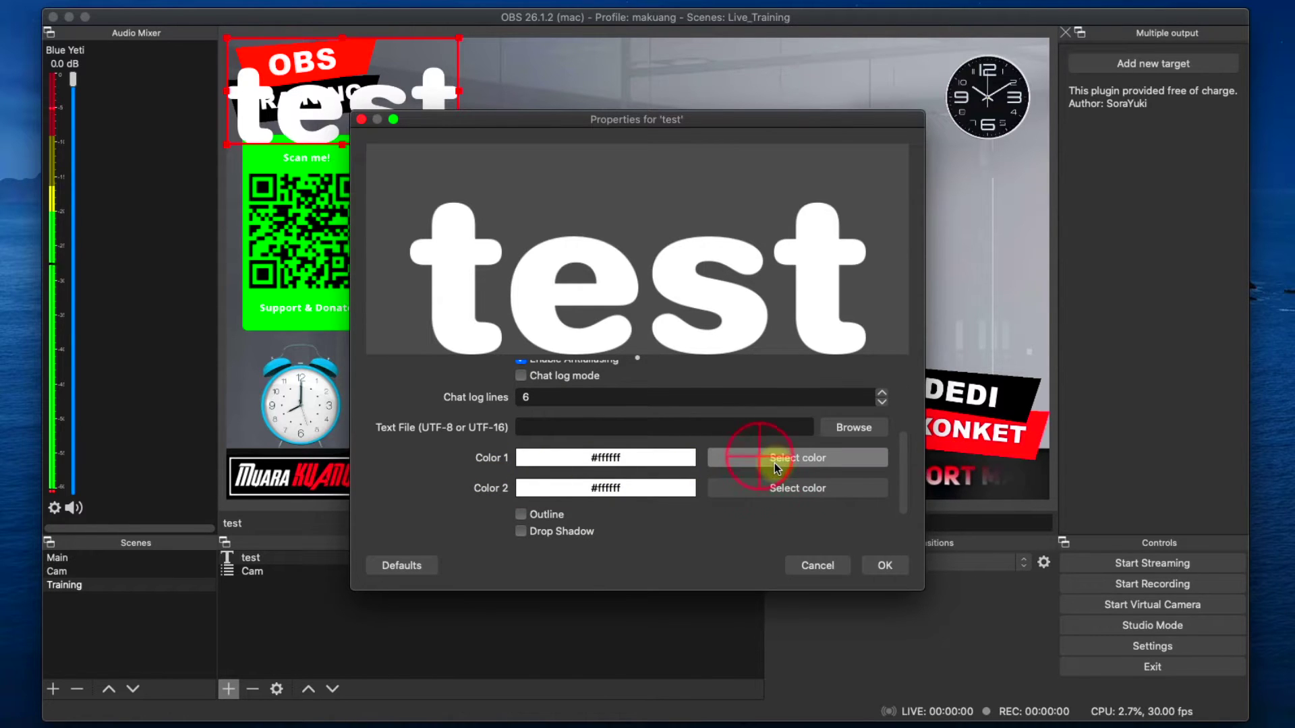
{"action": "left_click", "coordinate": [573, 196]}
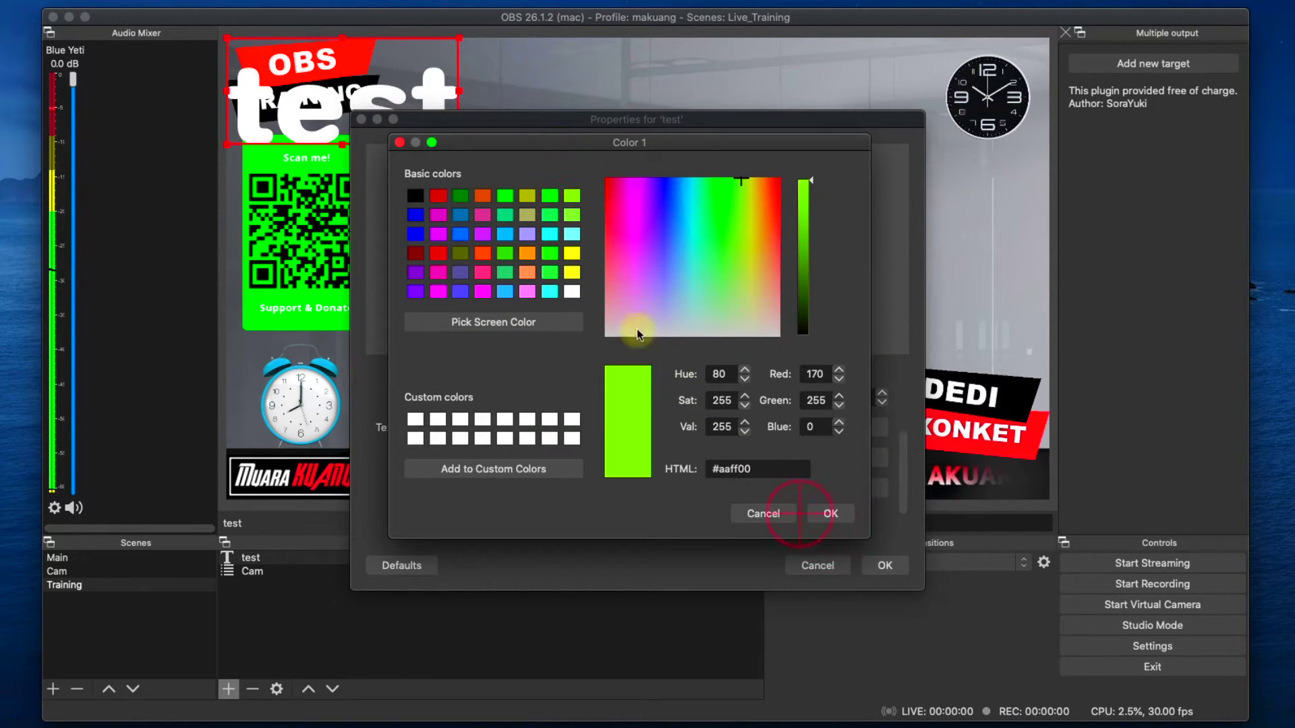
{"action": "left_click", "coordinate": [821, 514]}
Set the test text's Color 2 to the purple basic color #aa55ff
{"action": "left_click", "coordinate": [775, 485]}
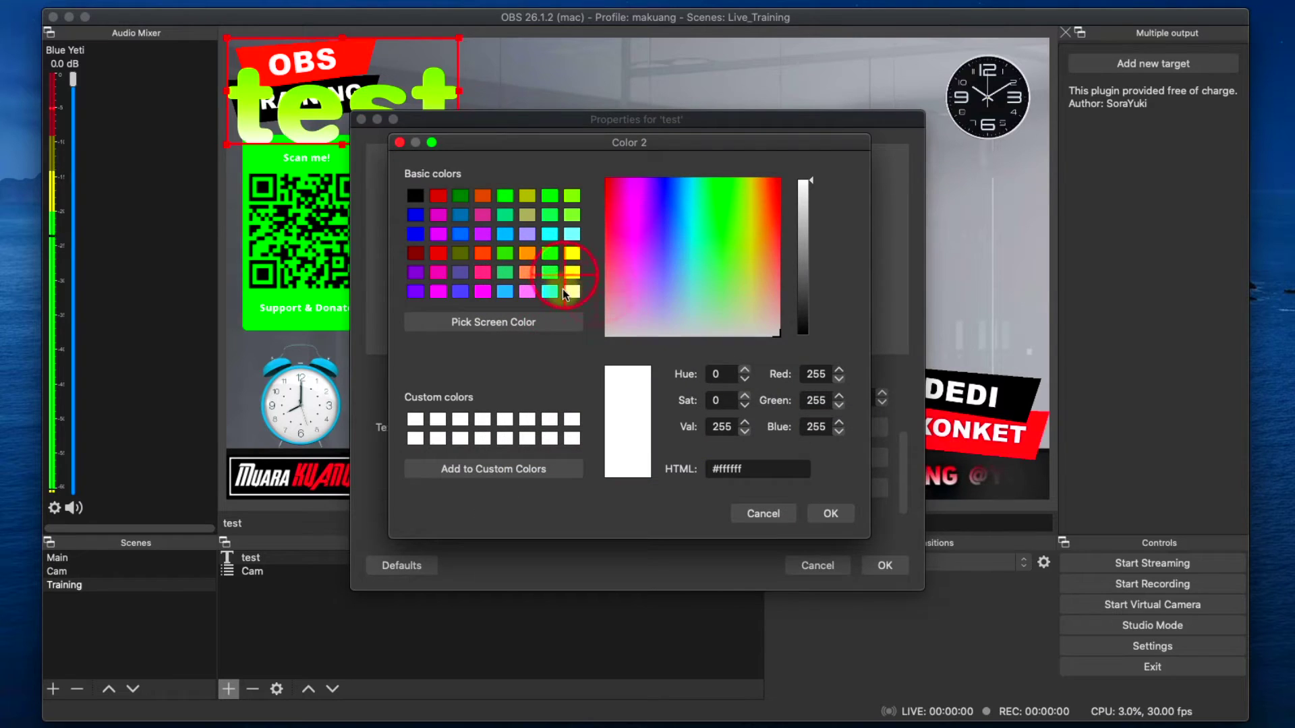
{"action": "left_click", "coordinate": [573, 272]}
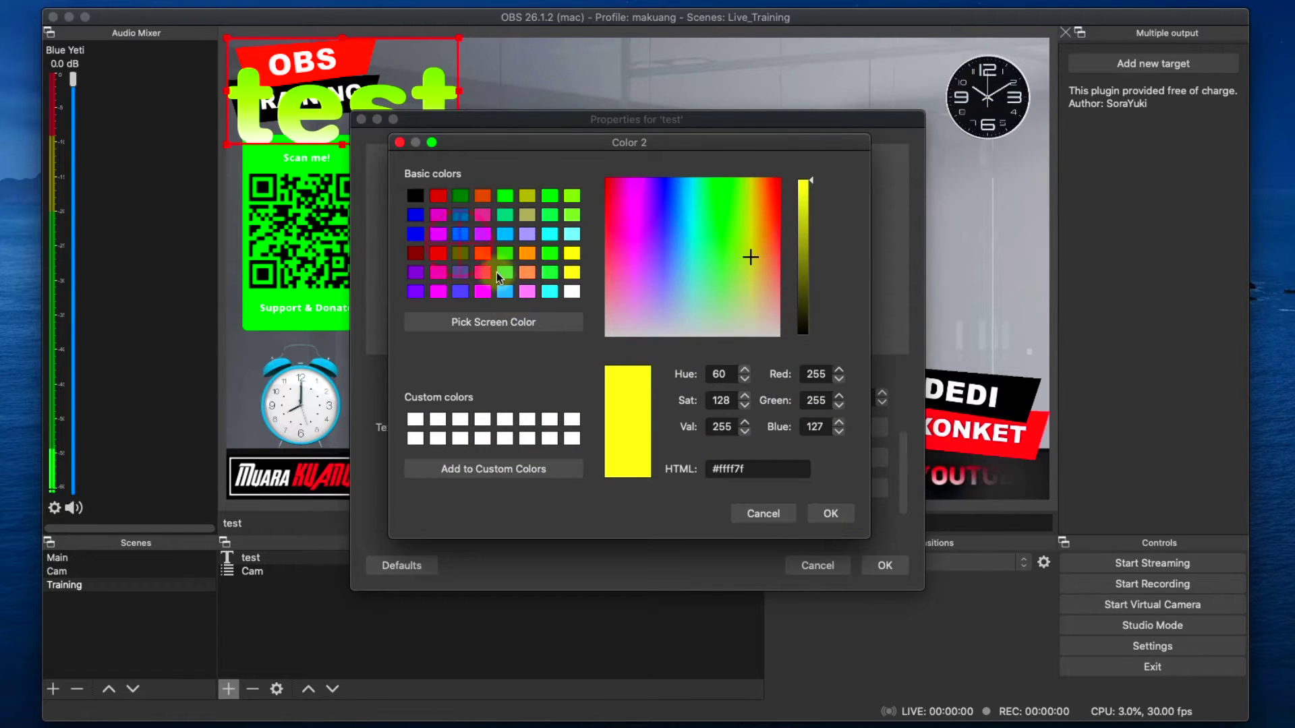
{"action": "left_click", "coordinate": [482, 234]}
{"action": "left_click", "coordinate": [830, 513]}
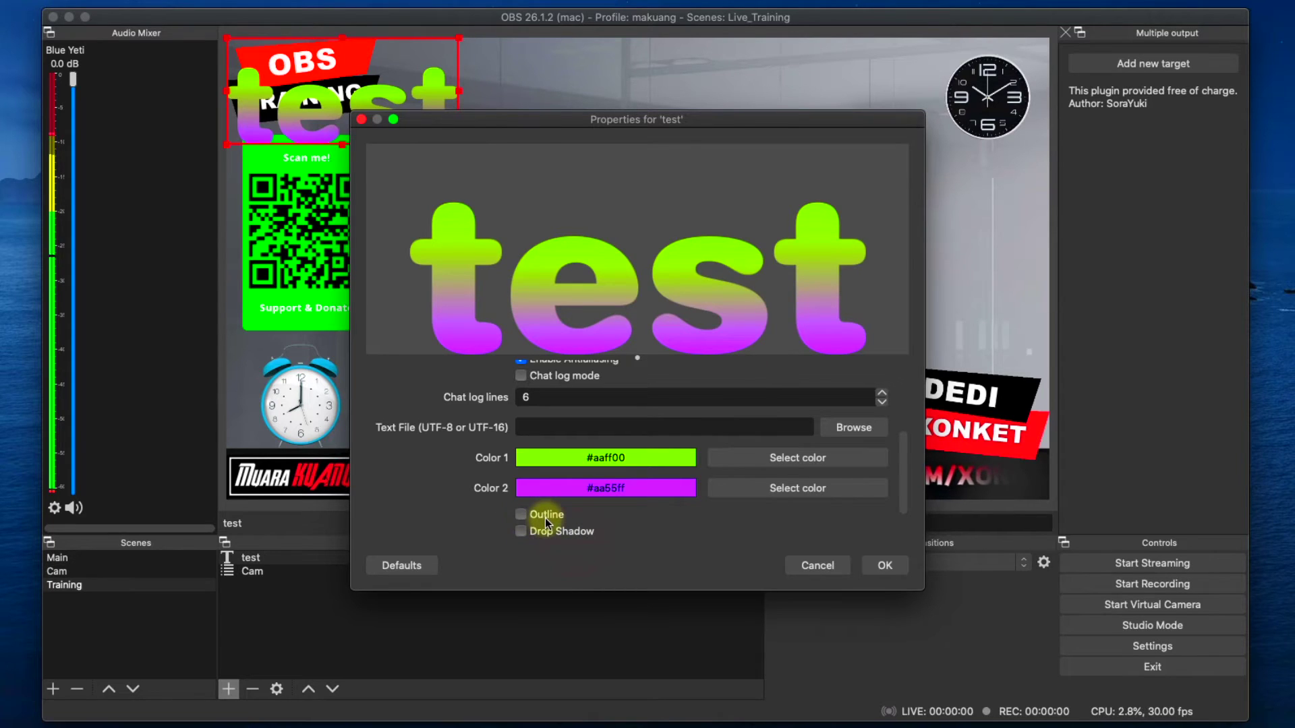
Enable Outline and Drop Shadow for the test text and accept its properties
{"action": "left_click", "coordinate": [546, 516]}
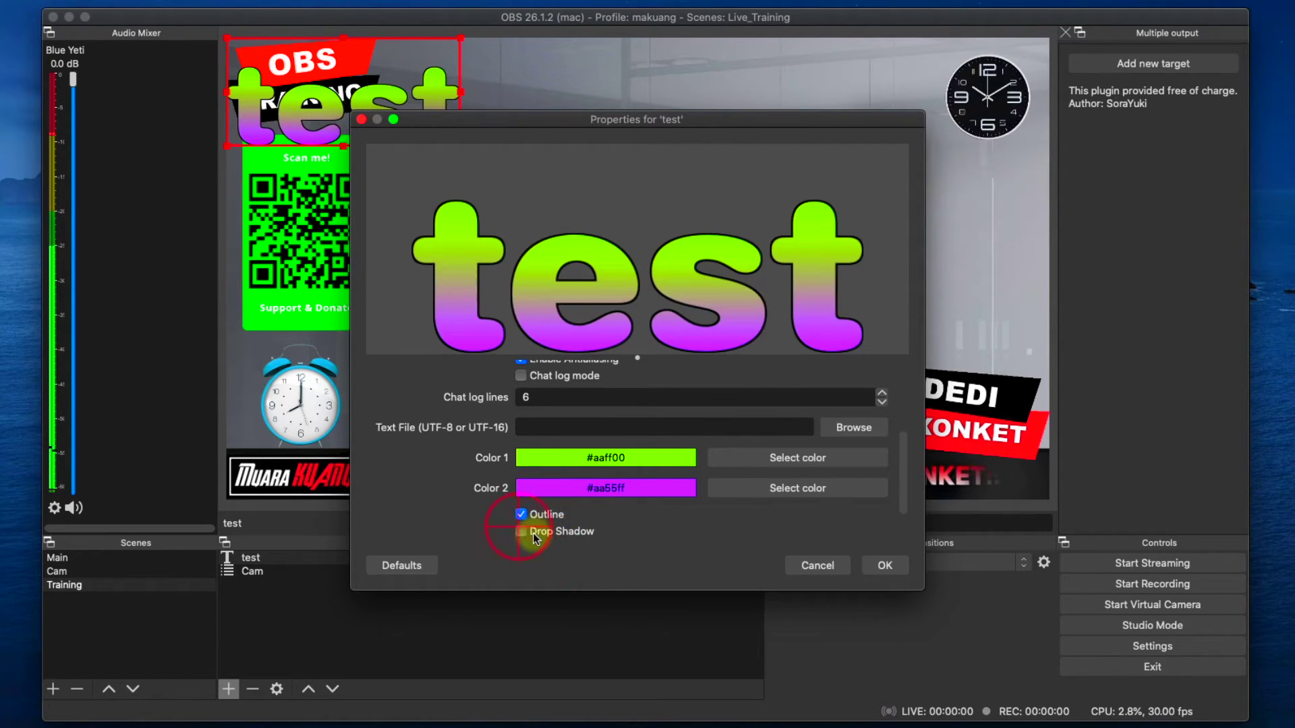
{"action": "left_click", "coordinate": [535, 533]}
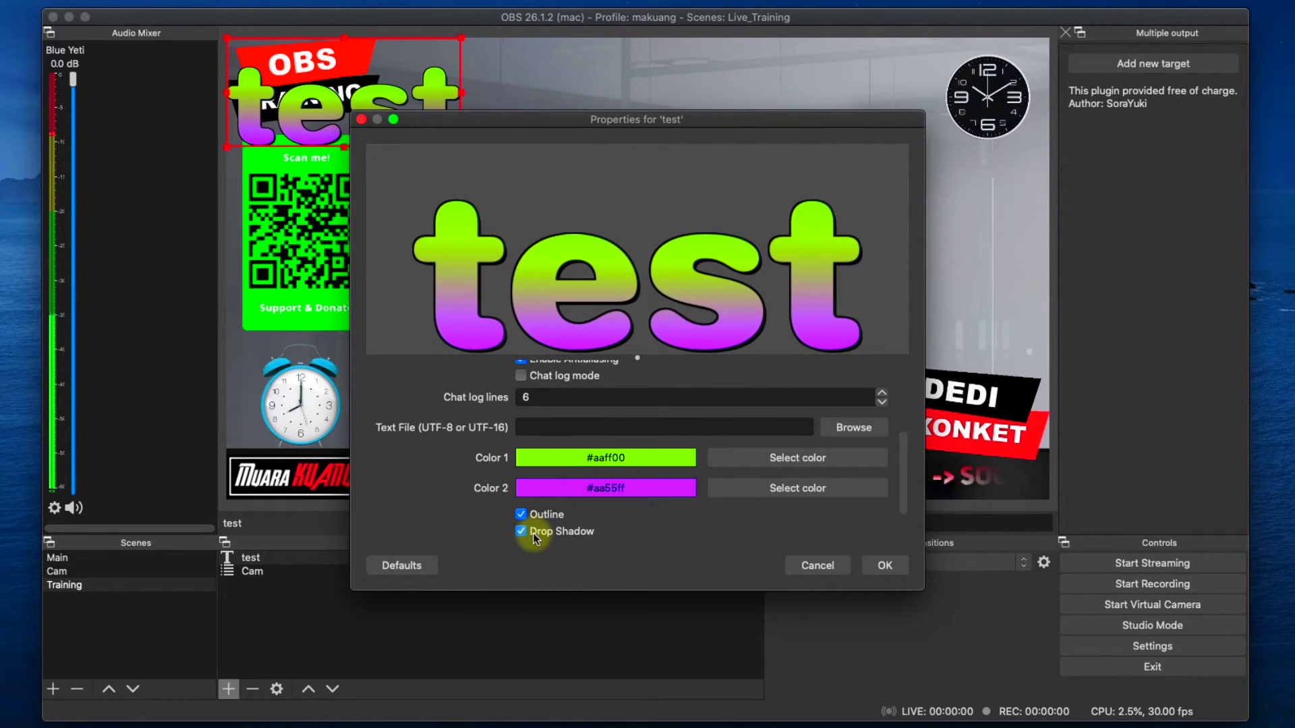
{"action": "left_click", "coordinate": [884, 563]}
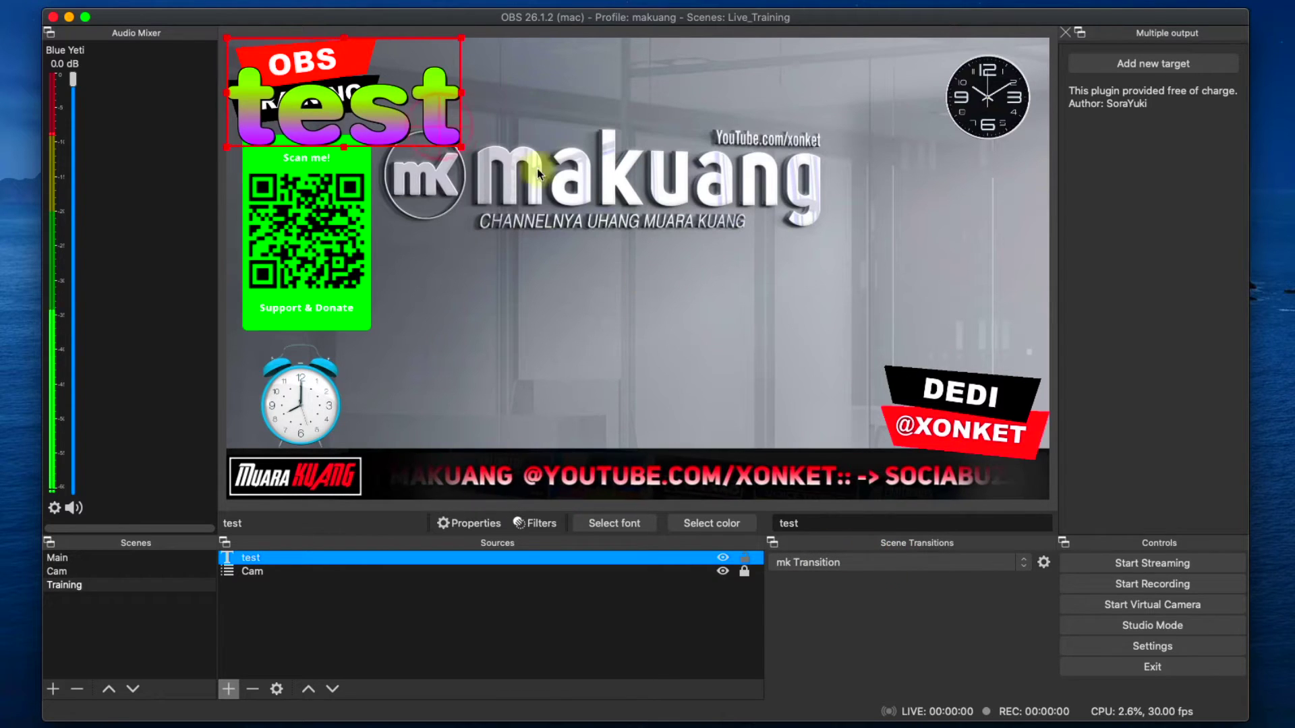
Move the test text to the middle of the scene below the makuang logo and lock the source
{"action": "left_click_drag", "start_coordinate": [434, 91], "coordinate": [701, 283]}
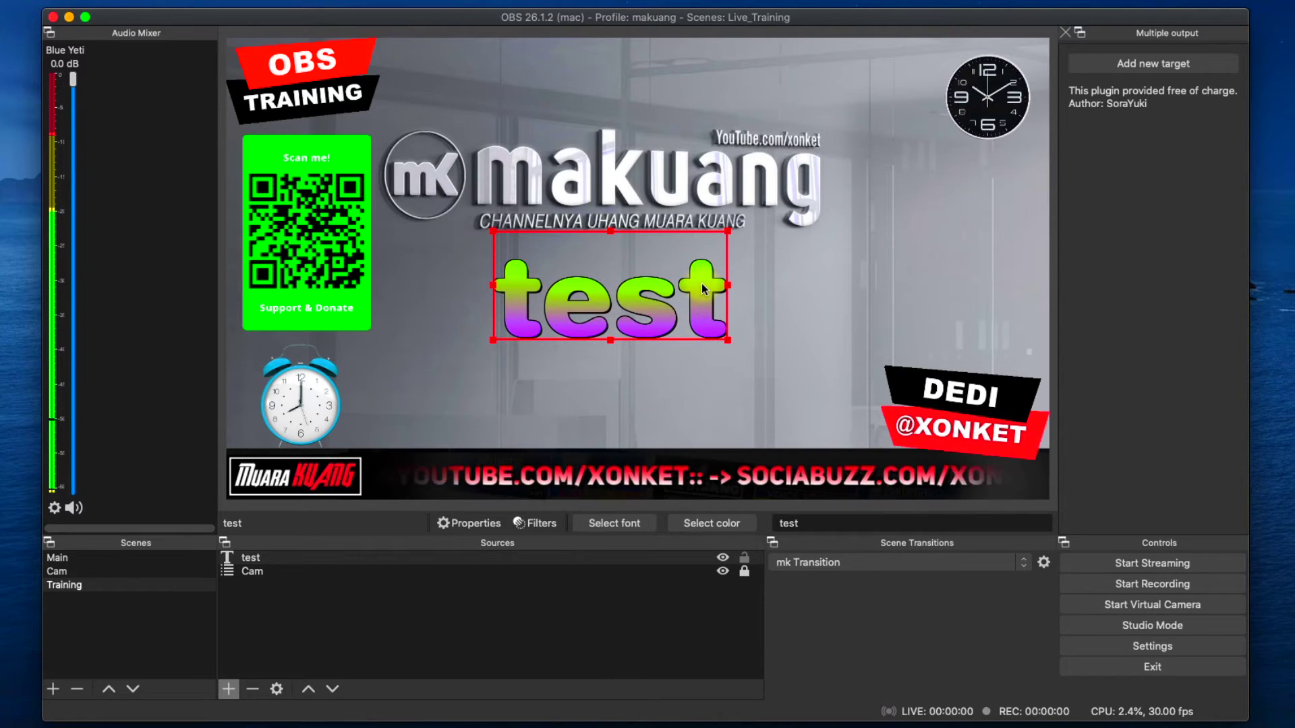
{"action": "left_click", "coordinate": [745, 556]}
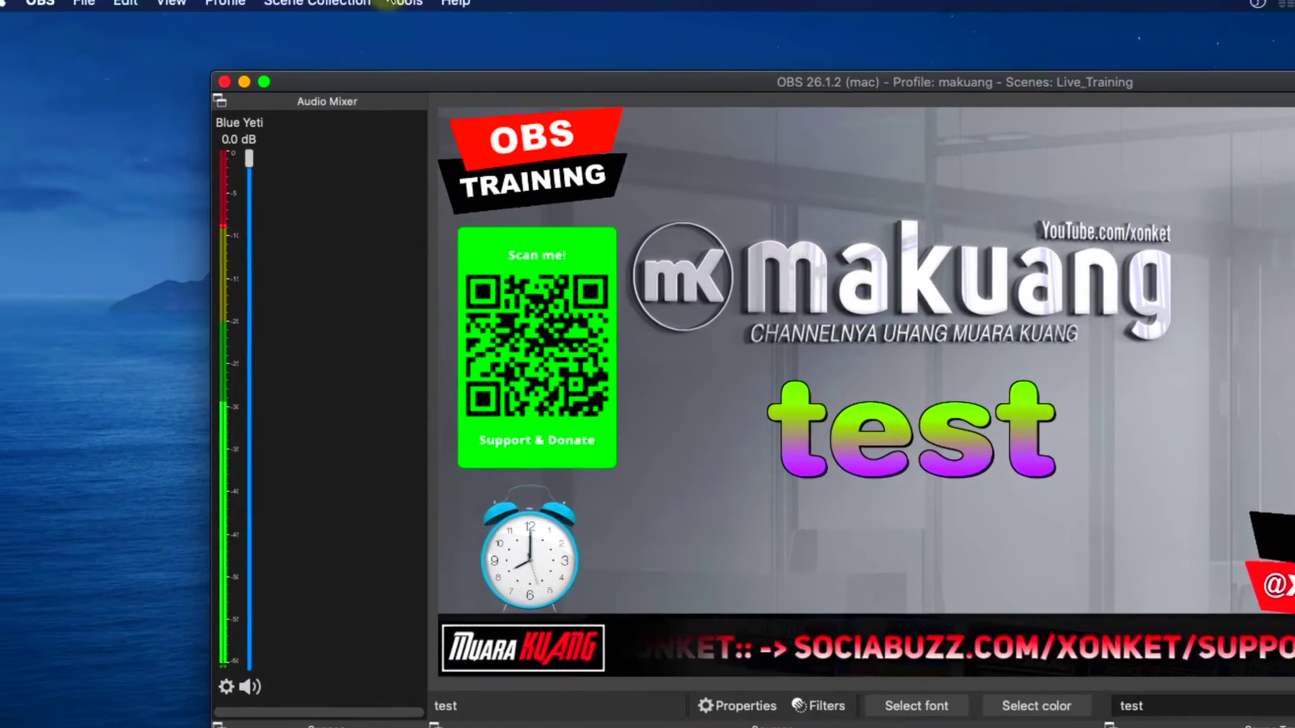
Load the countdown.lua script into the Scripts manager
{"action": "left_click", "coordinate": [405, 4]}
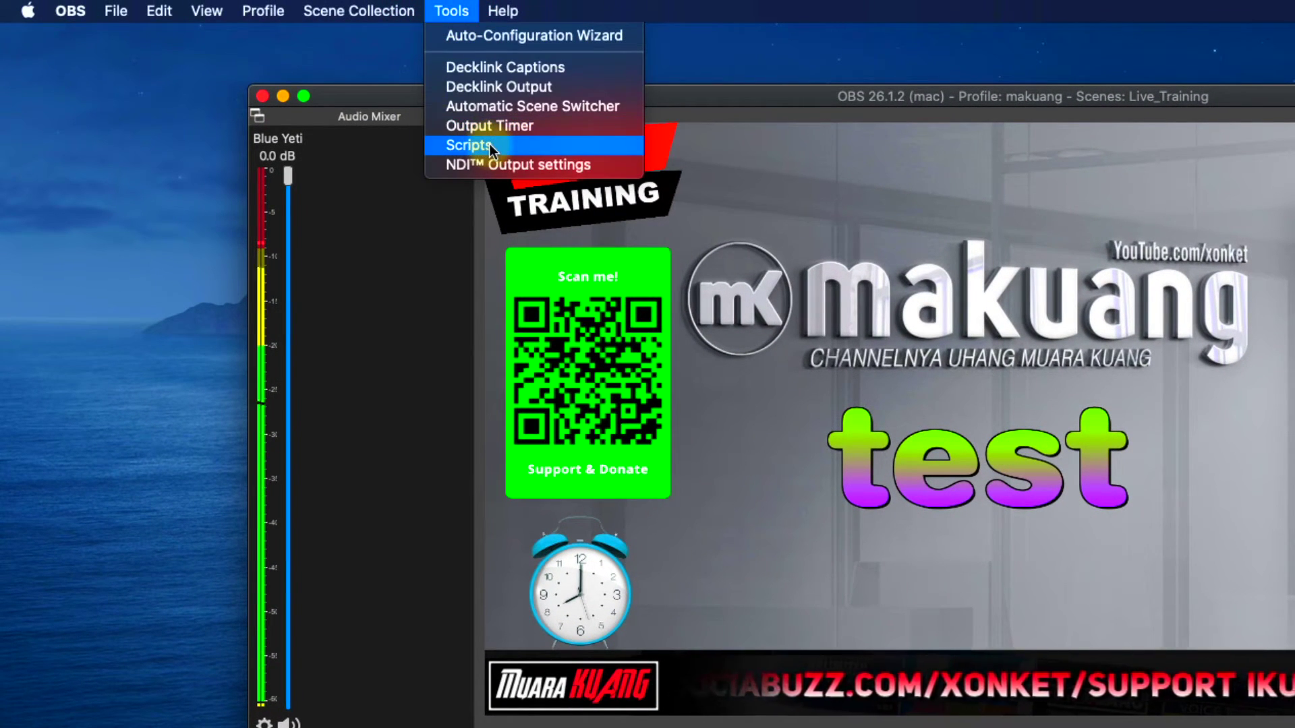
{"action": "left_click", "coordinate": [459, 146]}
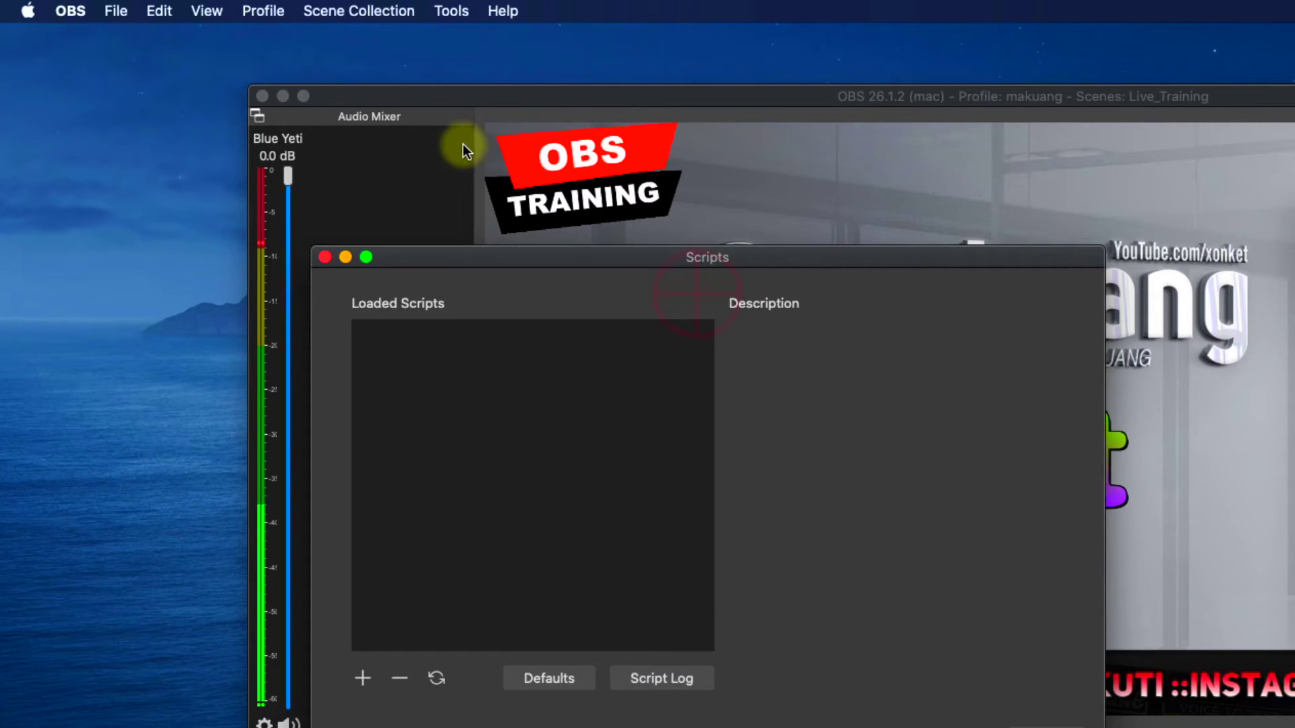
{"action": "left_click", "coordinate": [631, 257]}
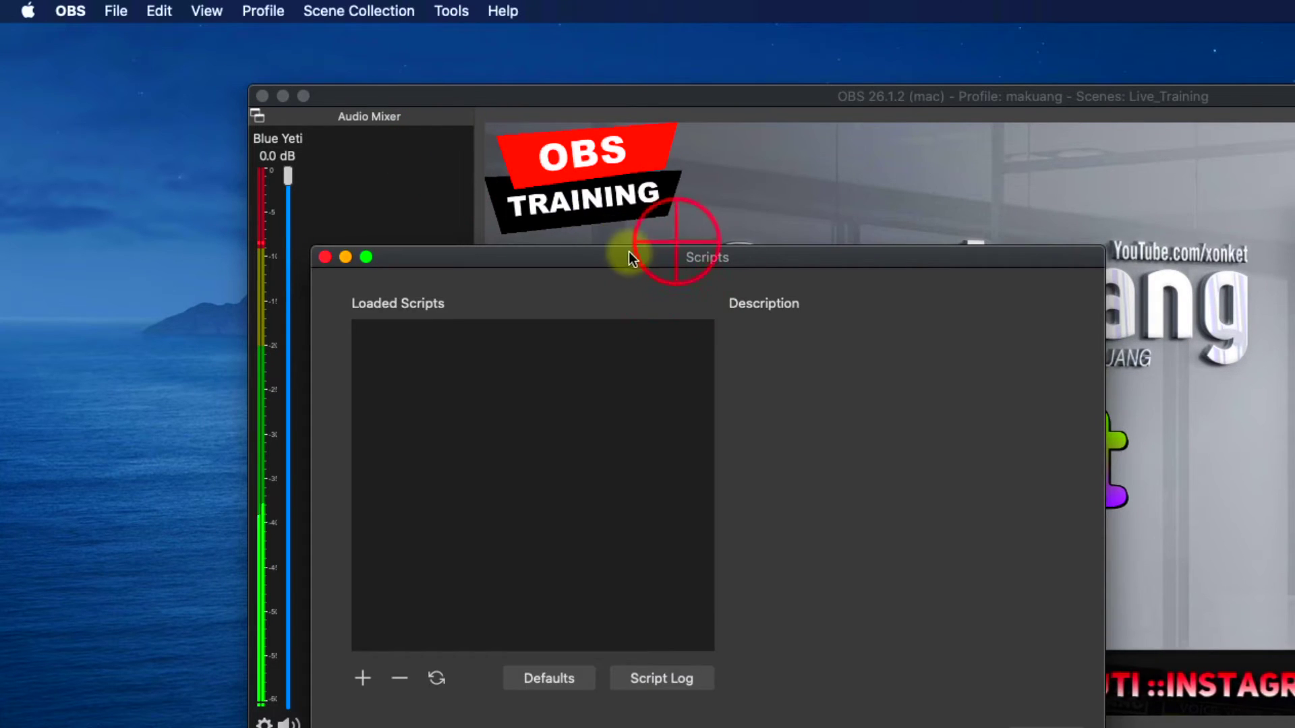
{"action": "left_click_drag", "start_coordinate": [631, 257], "coordinate": [940, 199]}
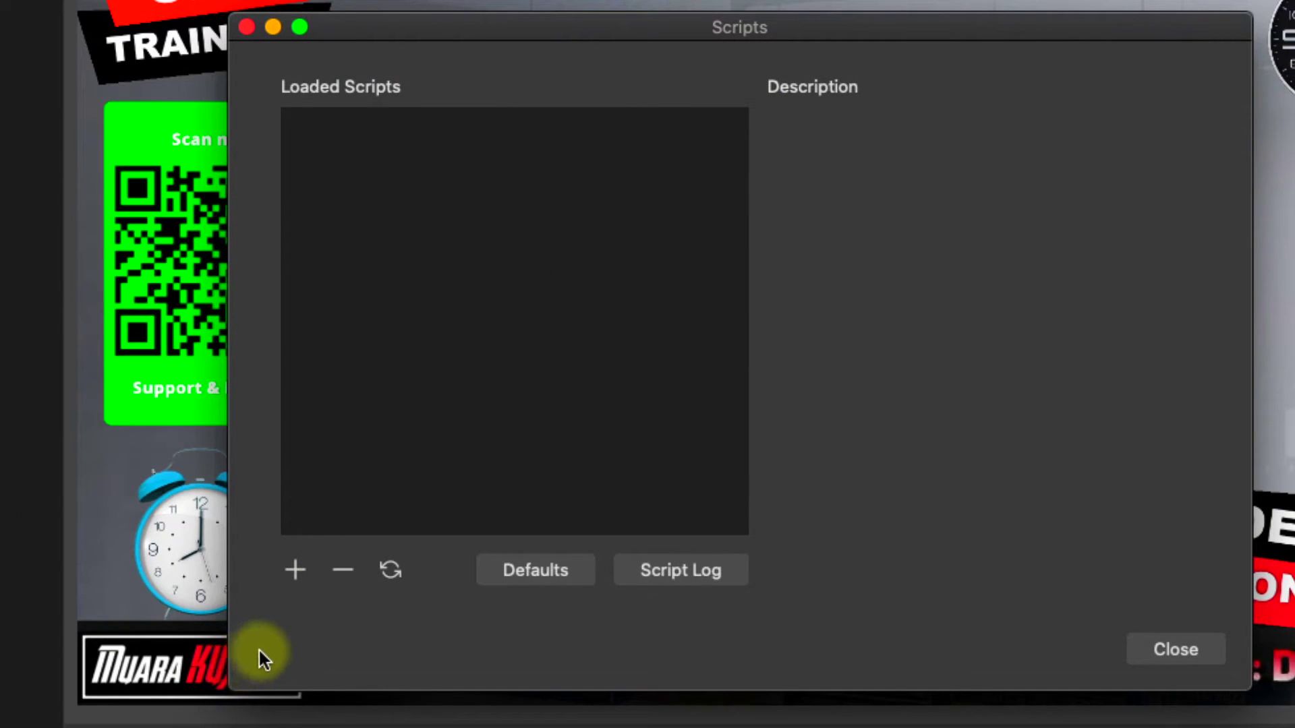
{"action": "left_click", "coordinate": [296, 570]}
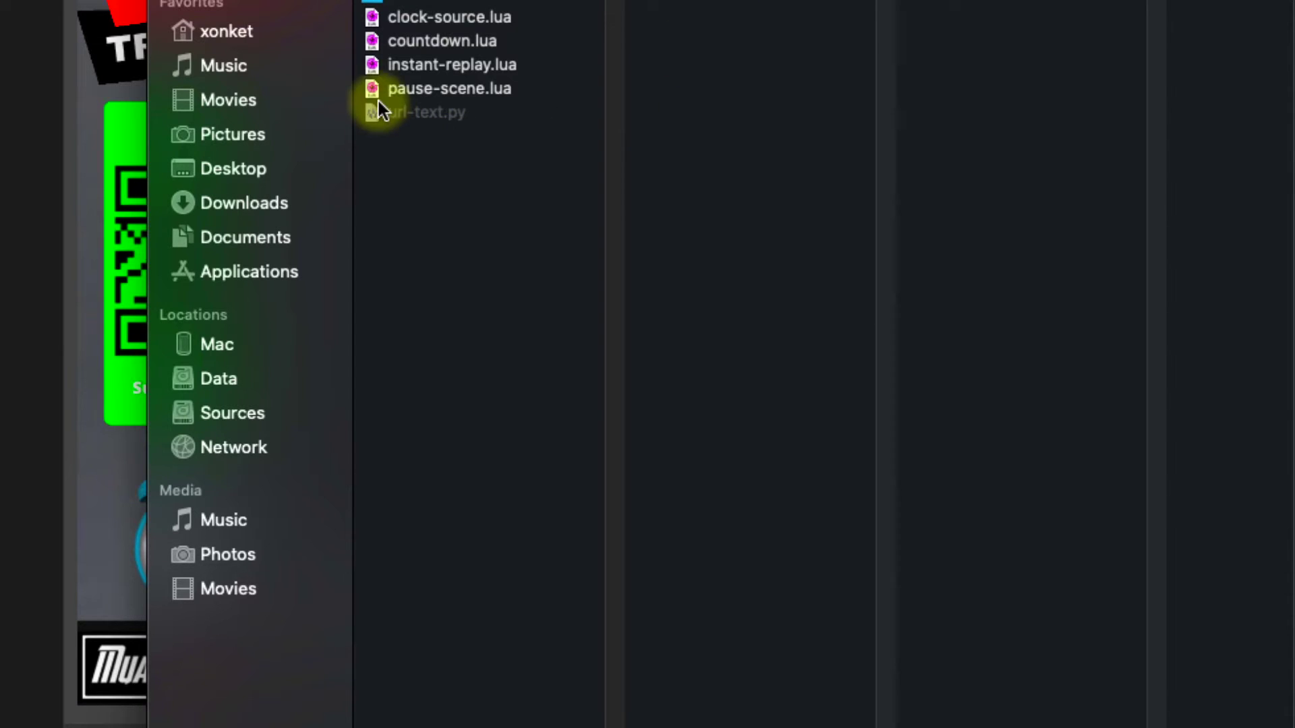
{"action": "left_click", "coordinate": [476, 44]}
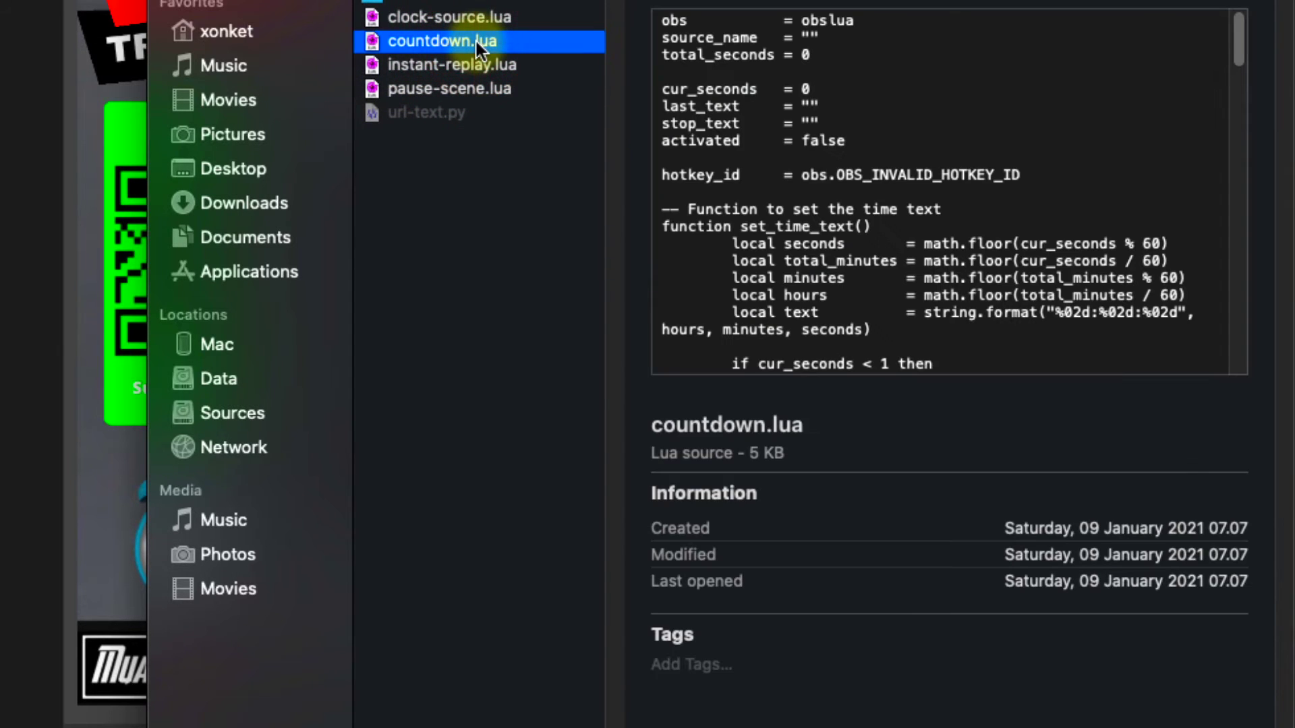
{"action": "left_click", "coordinate": [1180, 694]}
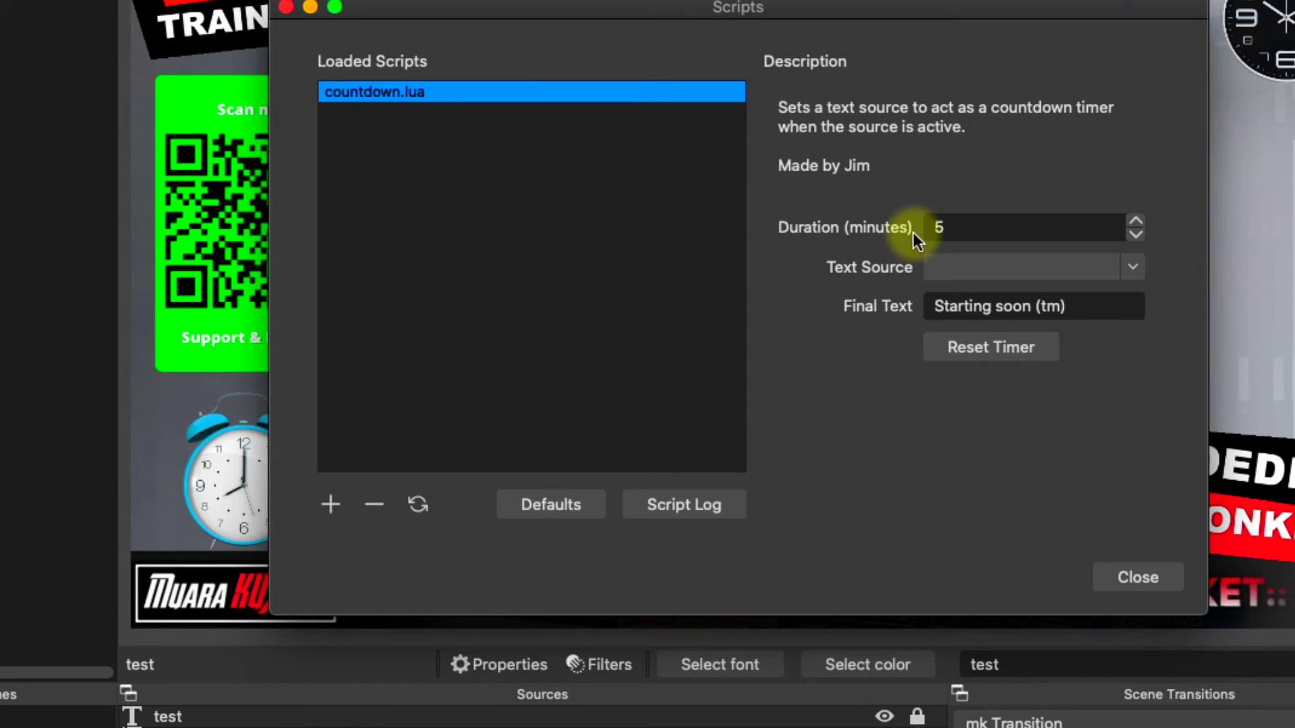
Set the countdown script's duration to 1 minute
{"action": "left_click_drag", "start_coordinate": [1133, 14], "coordinate": [756, 0]}
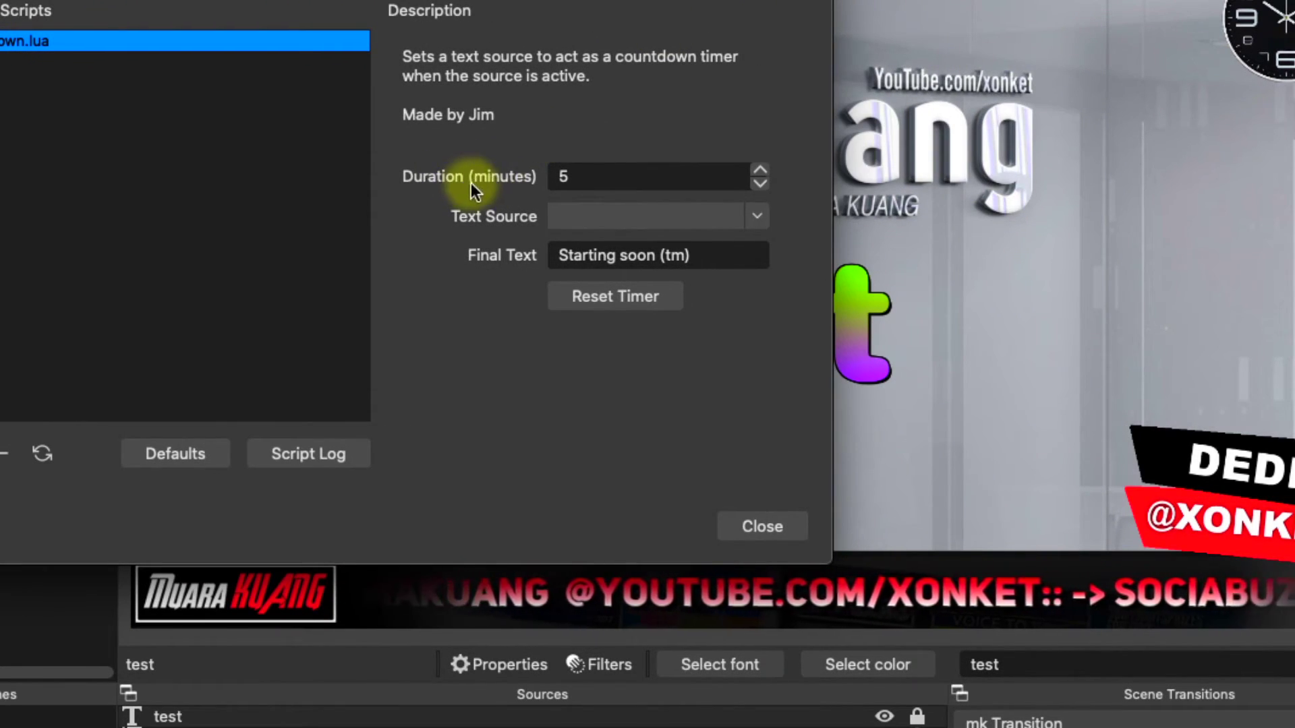
{"action": "left_click", "coordinate": [762, 181]}
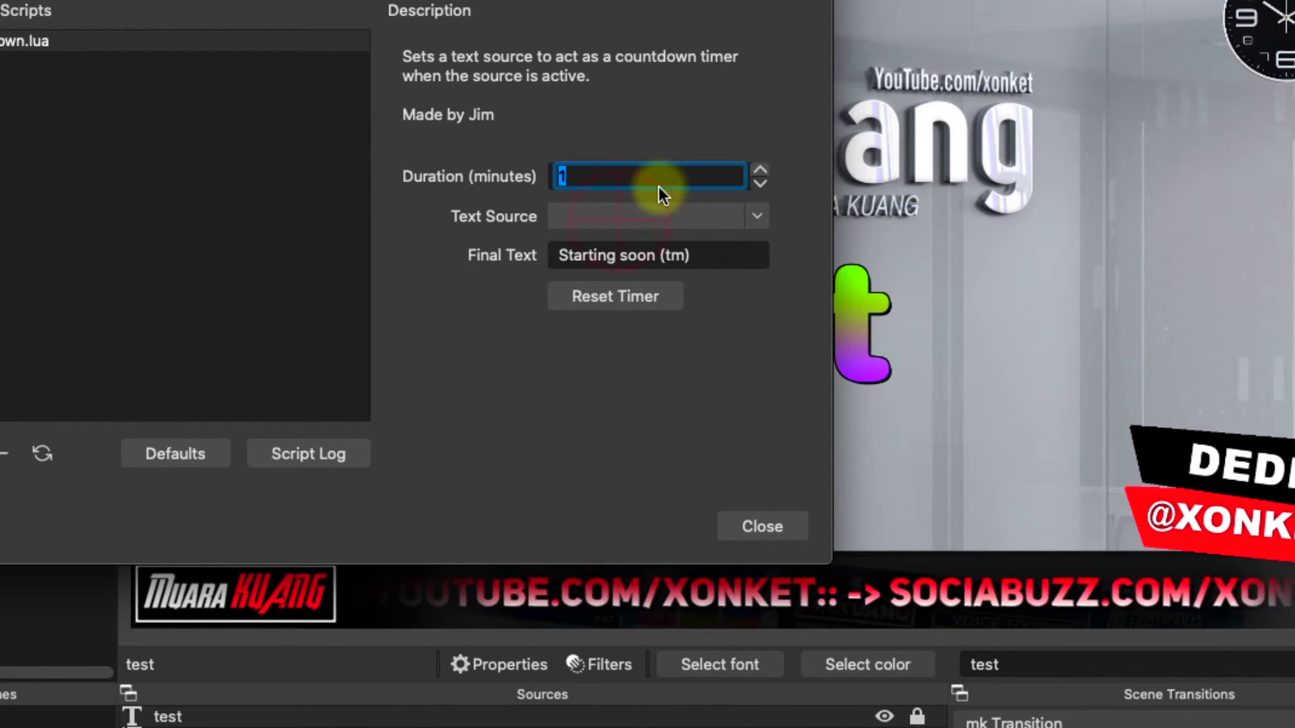
{"action": "left_click", "coordinate": [578, 175]}
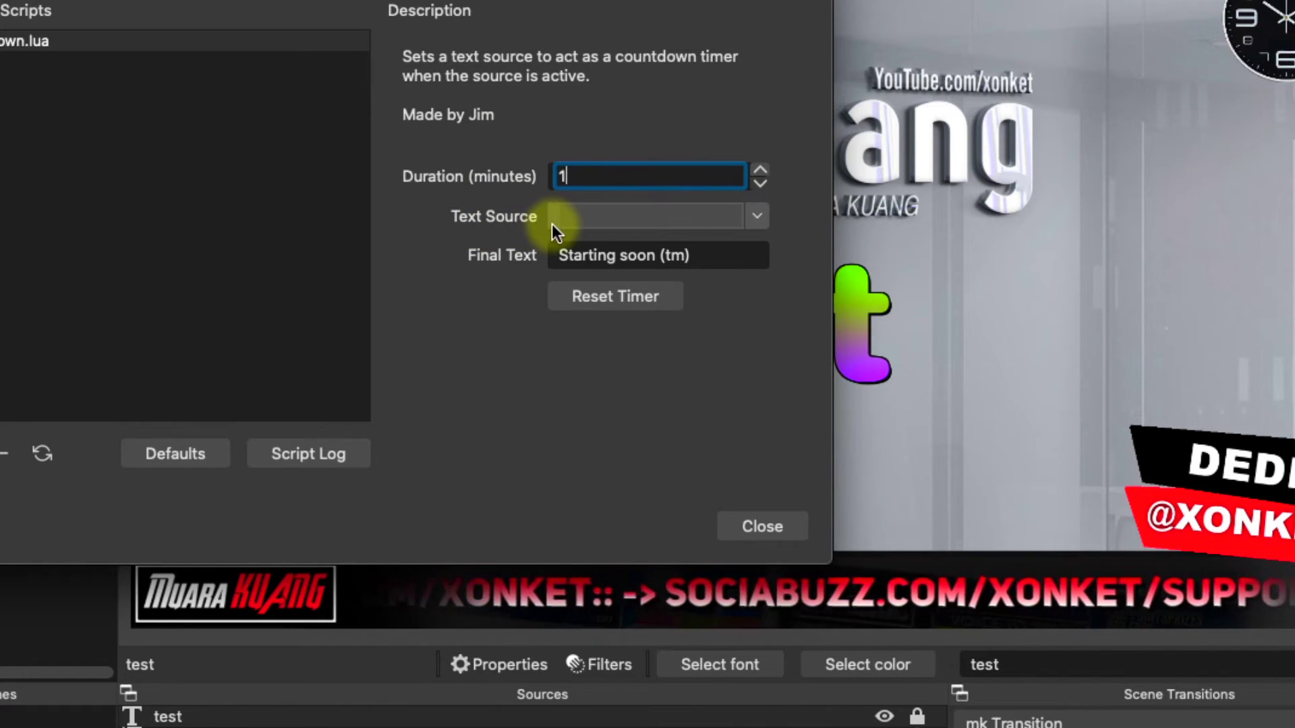
Assign the test text as the countdown script's Text Source
{"action": "left_click_drag", "start_coordinate": [693, 6], "coordinate": [574, 10]}
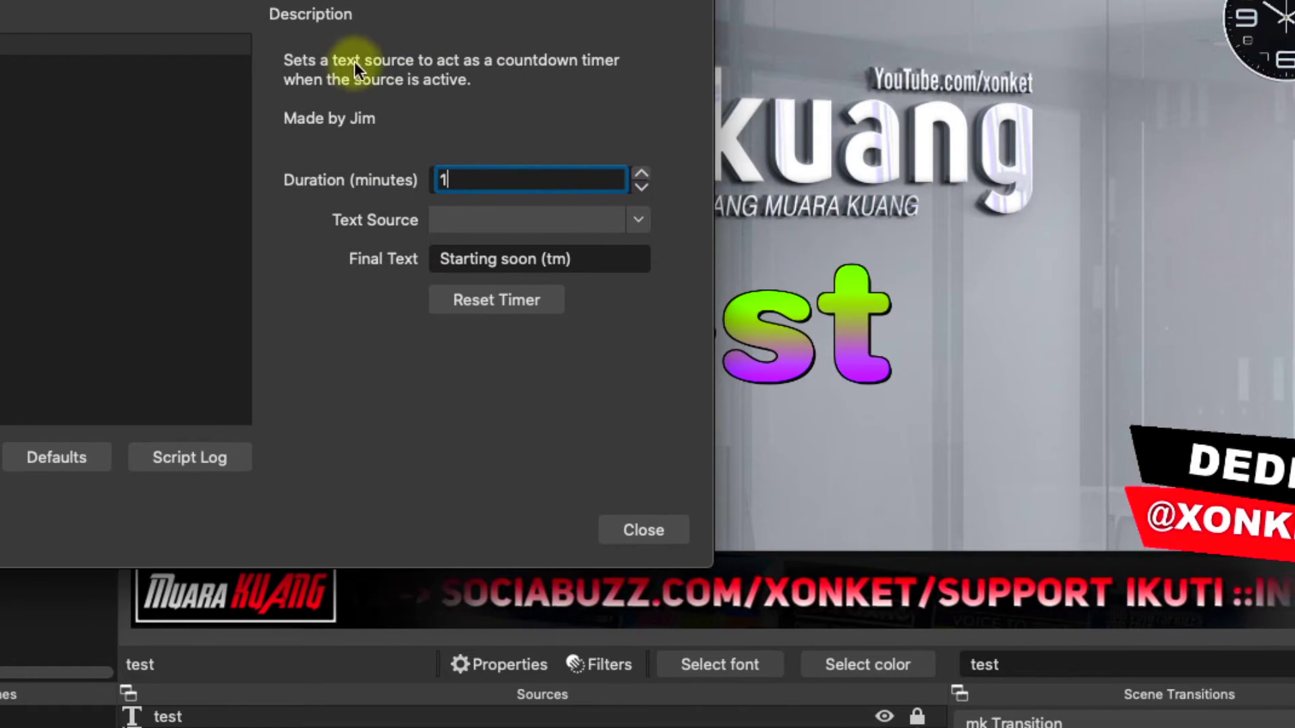
{"action": "left_click_drag", "start_coordinate": [640, 216], "coordinate": [459, 242]}
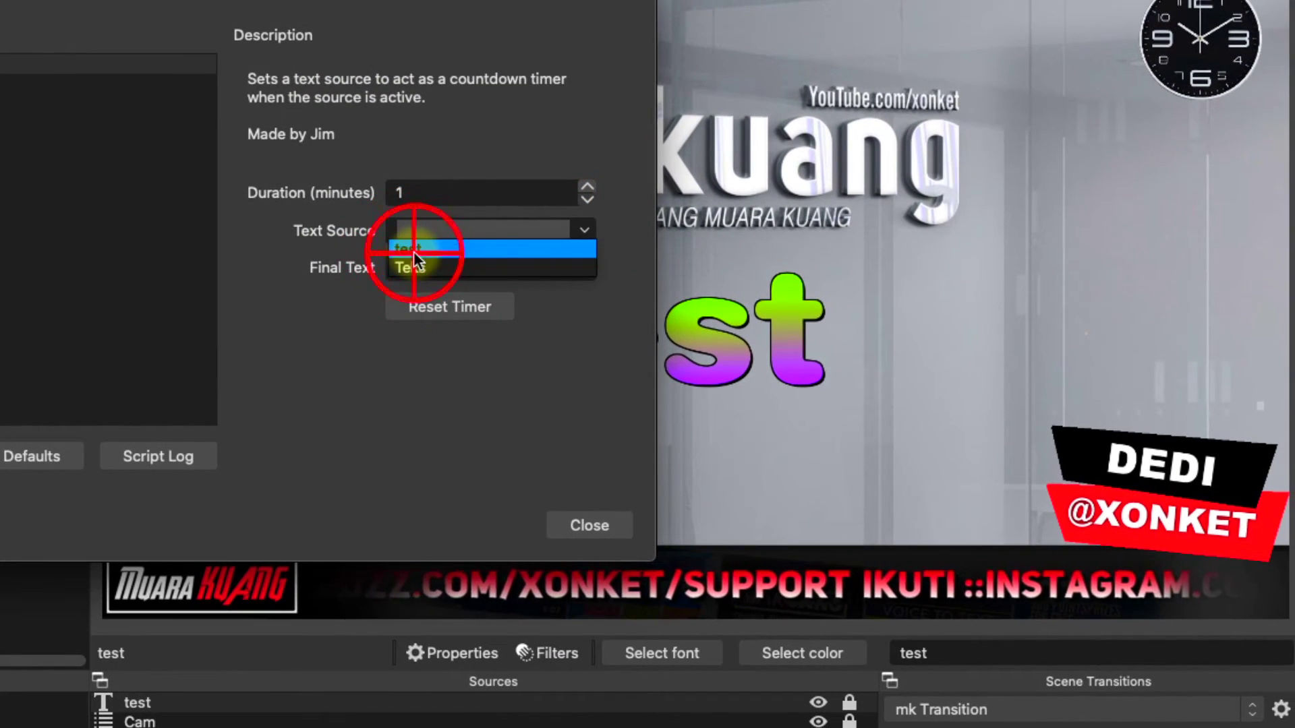
{"action": "left_click", "coordinate": [414, 250]}
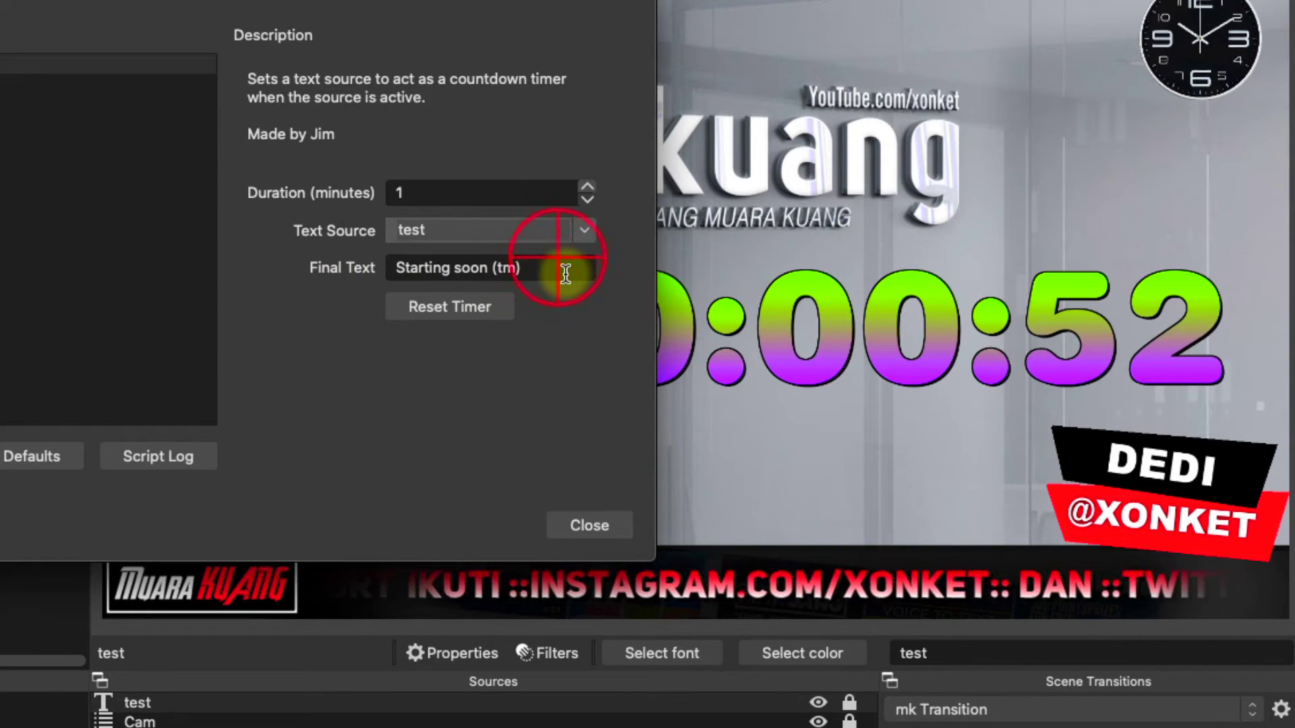
Replace the countdown's Final Text with TEST and close the script settings
{"action": "left_click_drag", "start_coordinate": [567, 274], "coordinate": [281, 272]}
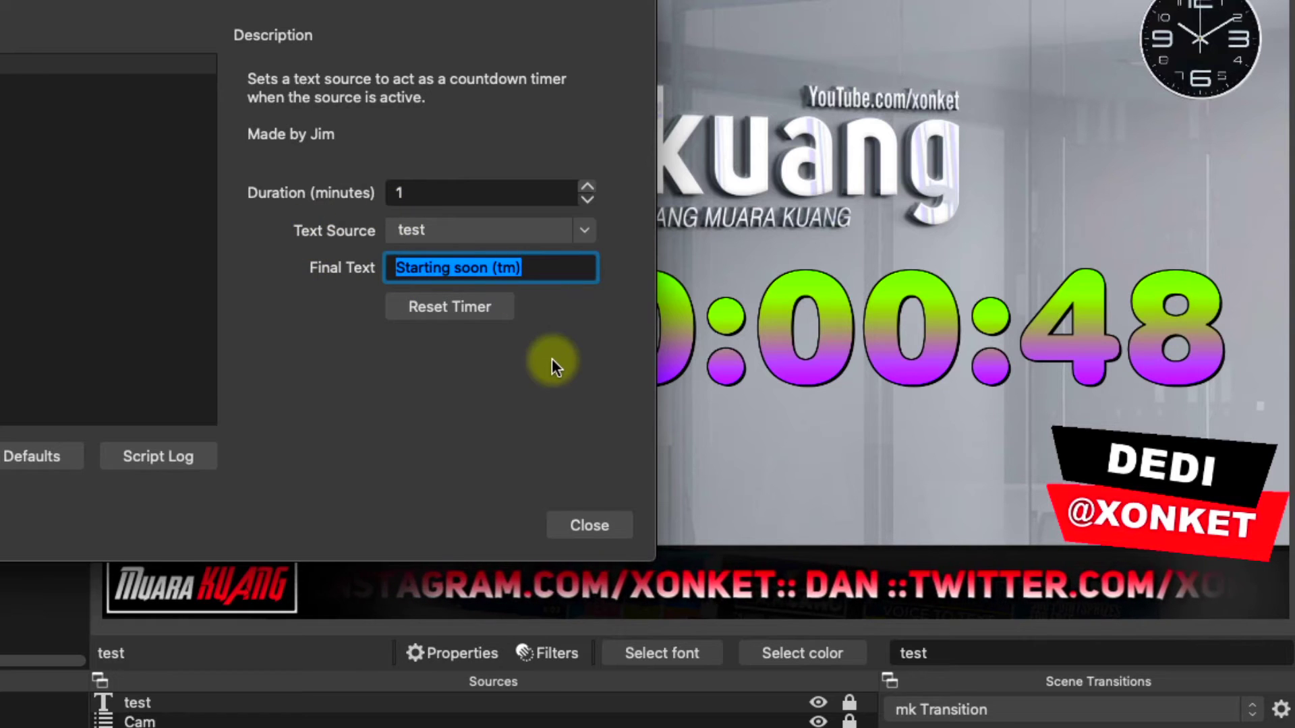
{"action": "type", "text": "TEST"}
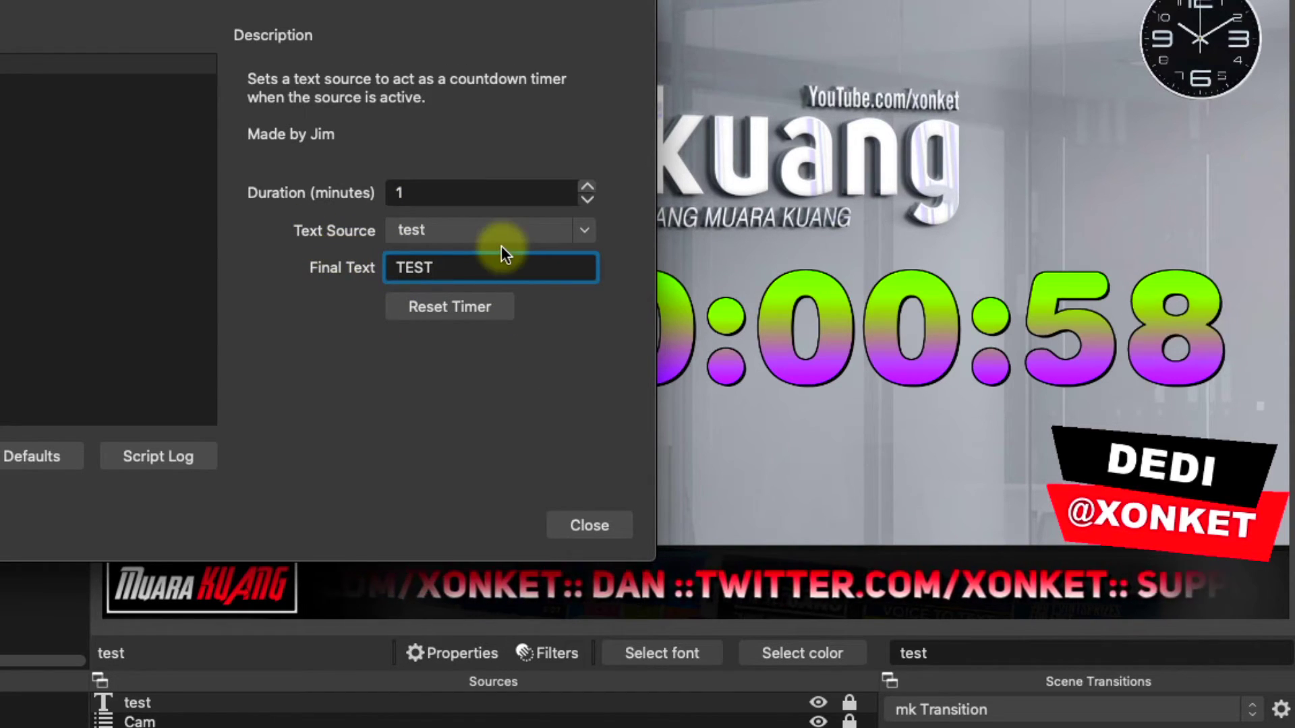
{"action": "left_click", "coordinate": [465, 342]}
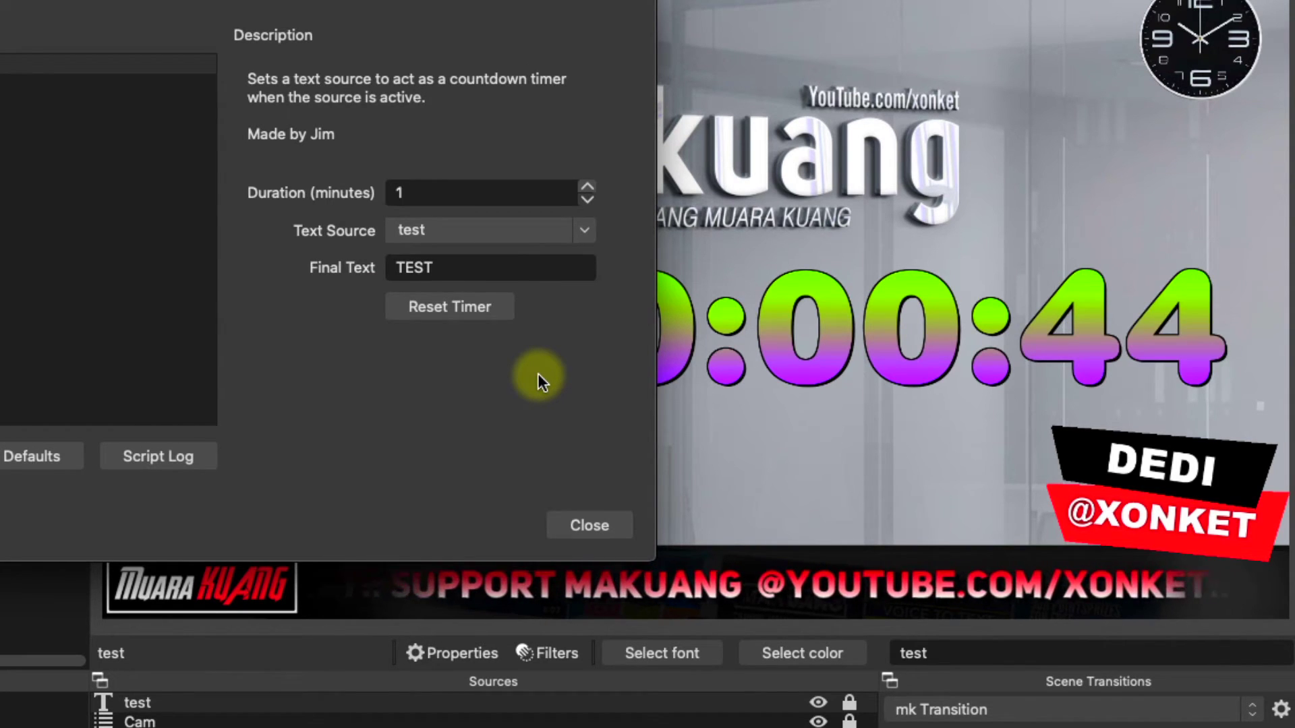
{"action": "left_click", "coordinate": [581, 518]}
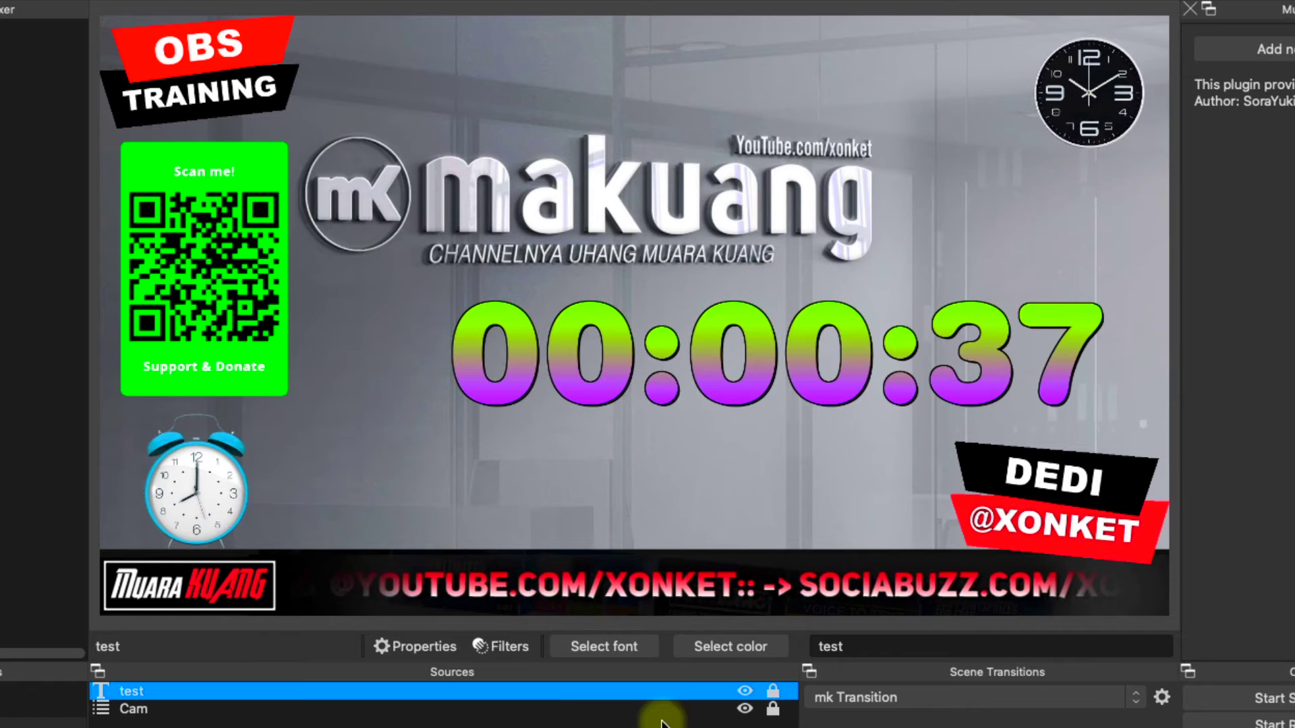
Unlock the test source, shift the countdown sideways so it is centred below the makuang logo, and lock it again
{"action": "left_click", "coordinate": [773, 691]}
{"action": "left_click", "coordinate": [972, 378]}
{"action": "mouse_move", "coordinate": [981, 391]}
{"action": "left_mouse_down"}
{"action": "mouse_move", "coordinate": [933, 405]}
{"action": "mouse_move", "coordinate": [838, 371]}
{"action": "mouse_move", "coordinate": [893, 370]}
{"action": "mouse_move", "coordinate": [884, 385]}
{"action": "left_mouse_up"}
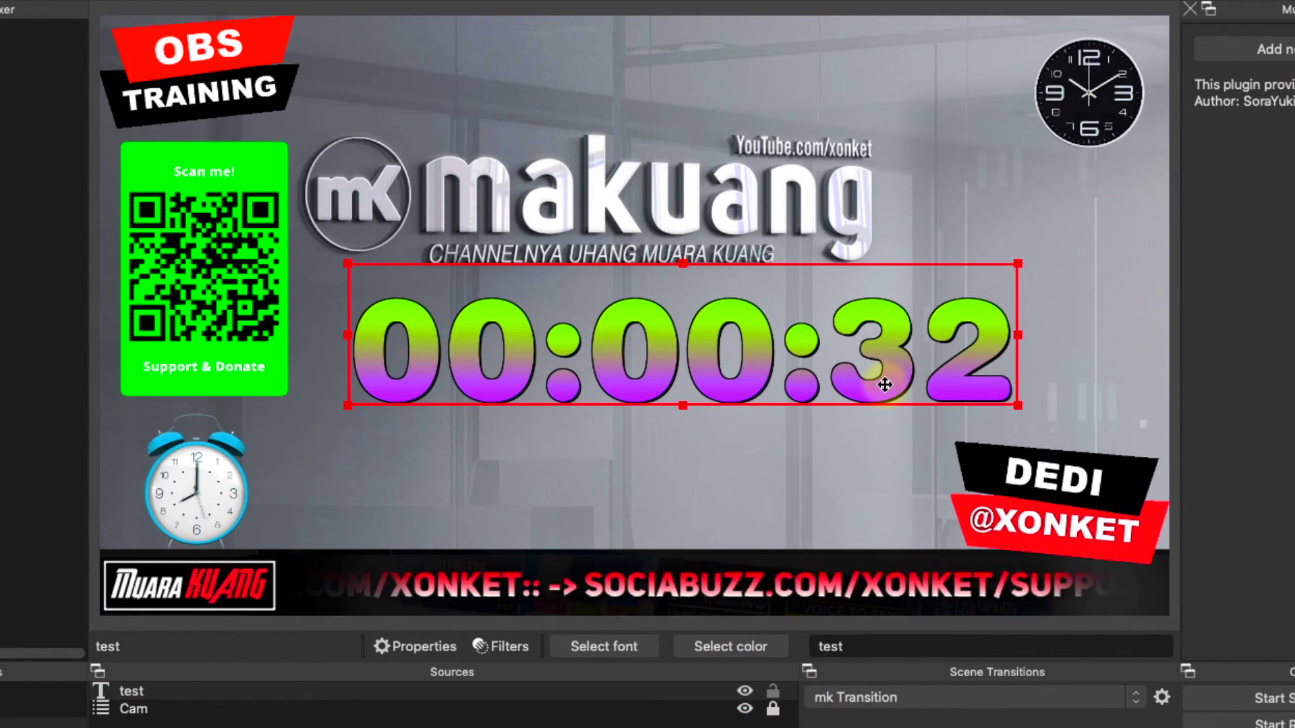
{"action": "left_click", "coordinate": [764, 706]}
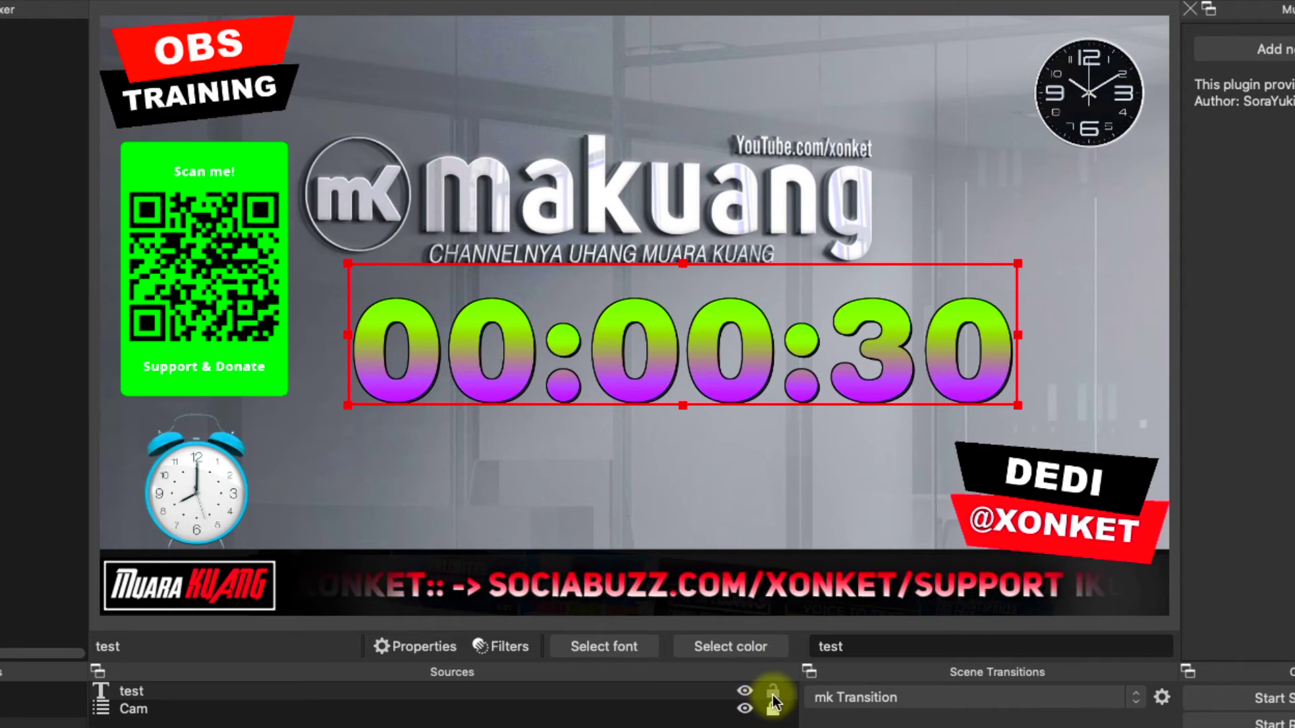
{"action": "left_click", "coordinate": [775, 704]}
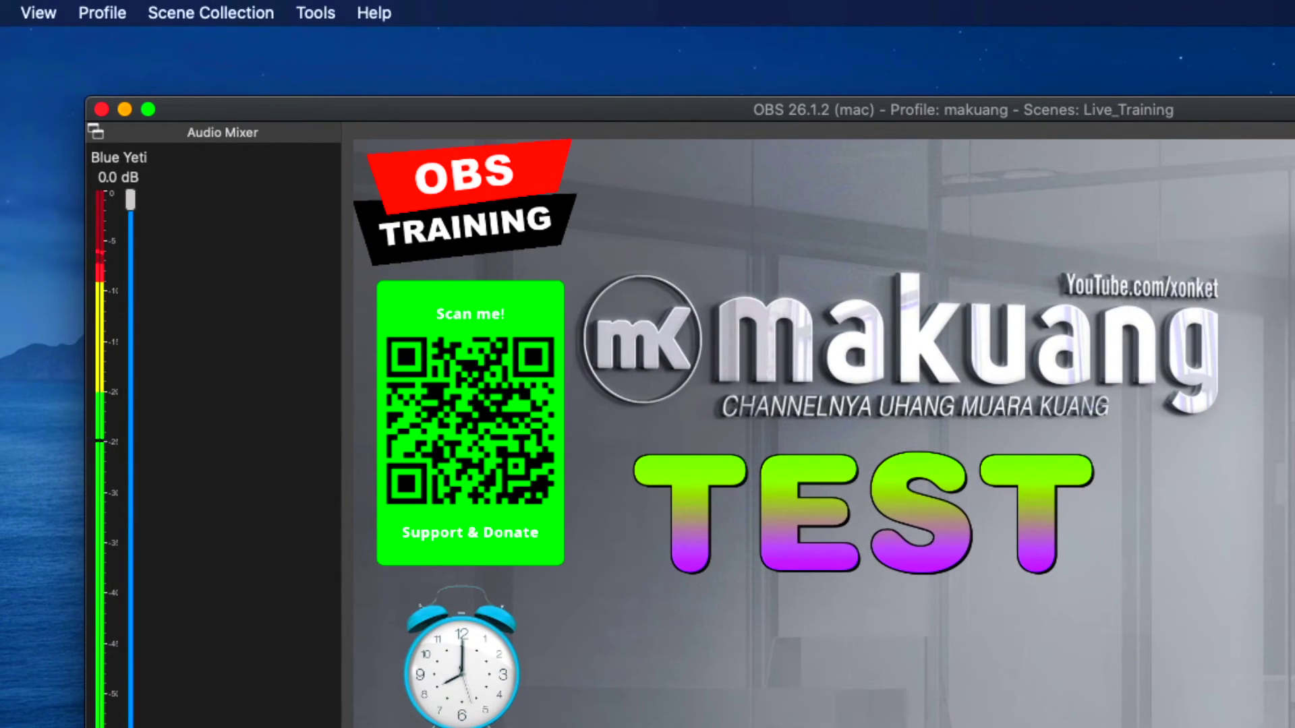
Reopen the countdown.lua script settings and reset the timer
{"action": "left_click", "coordinate": [314, 14]}
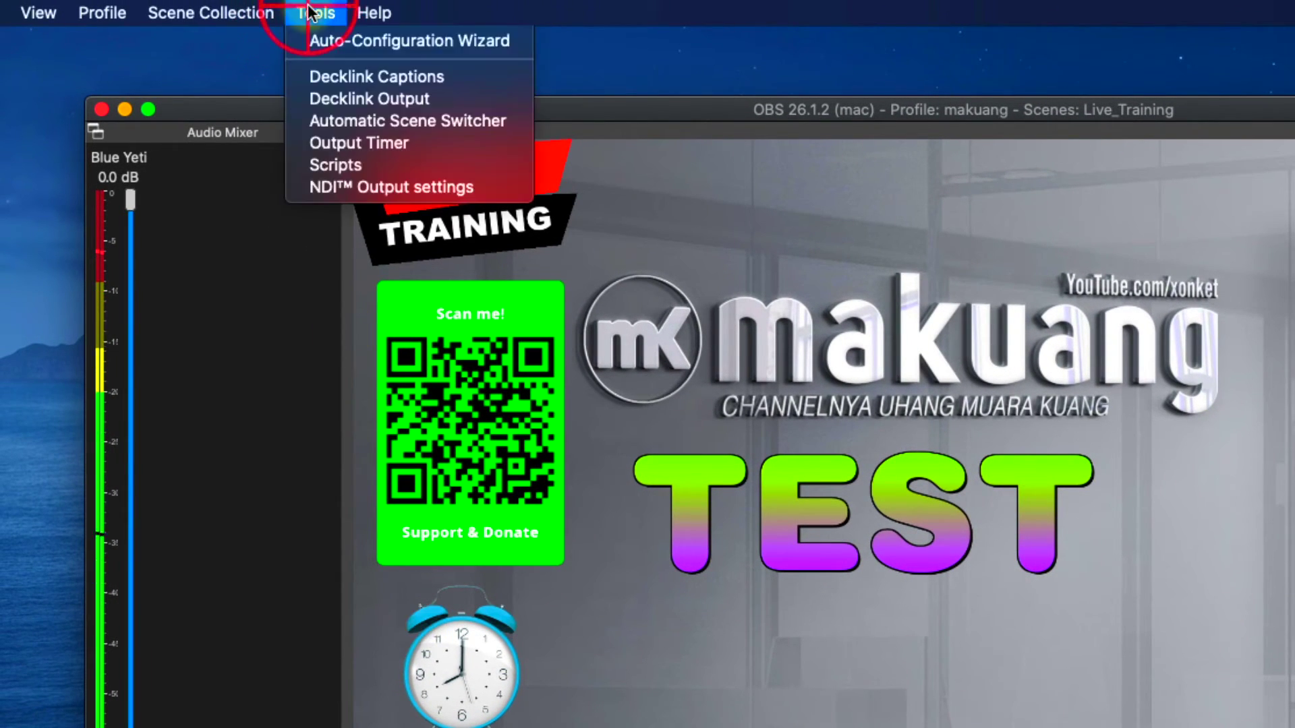
{"action": "left_click", "coordinate": [391, 166]}
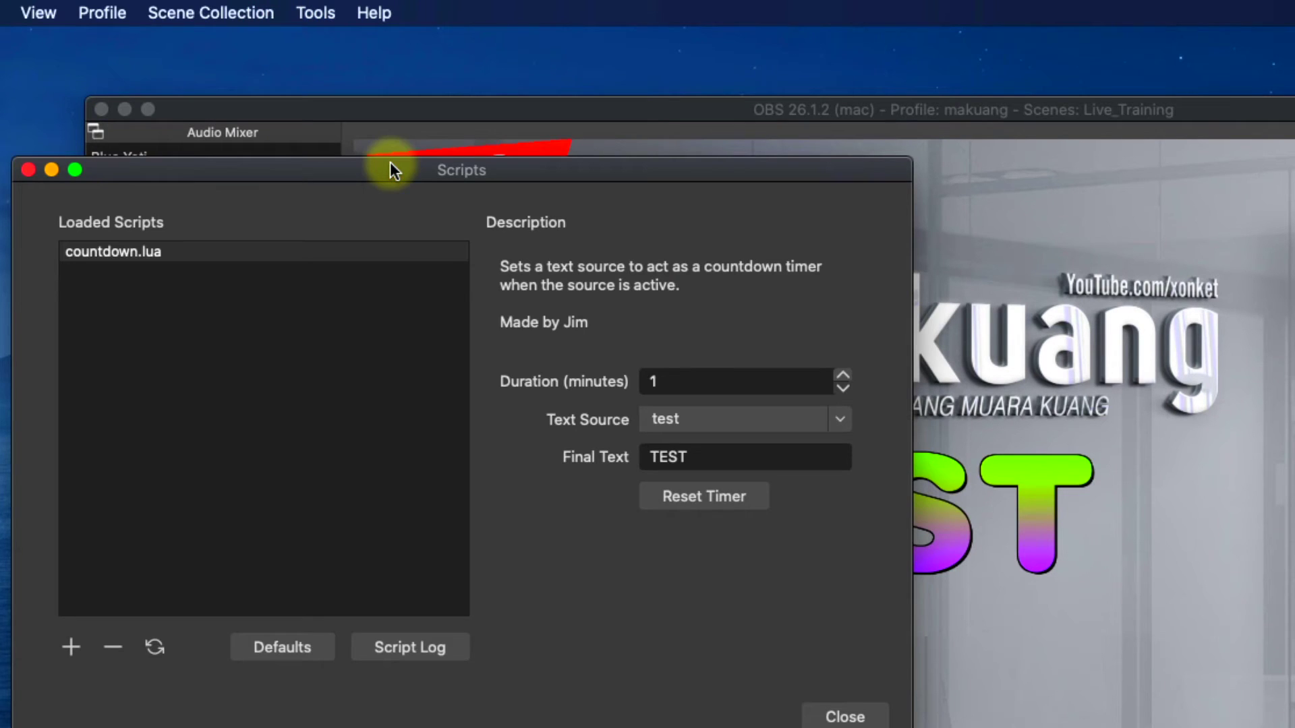
{"action": "left_click", "coordinate": [729, 502]}
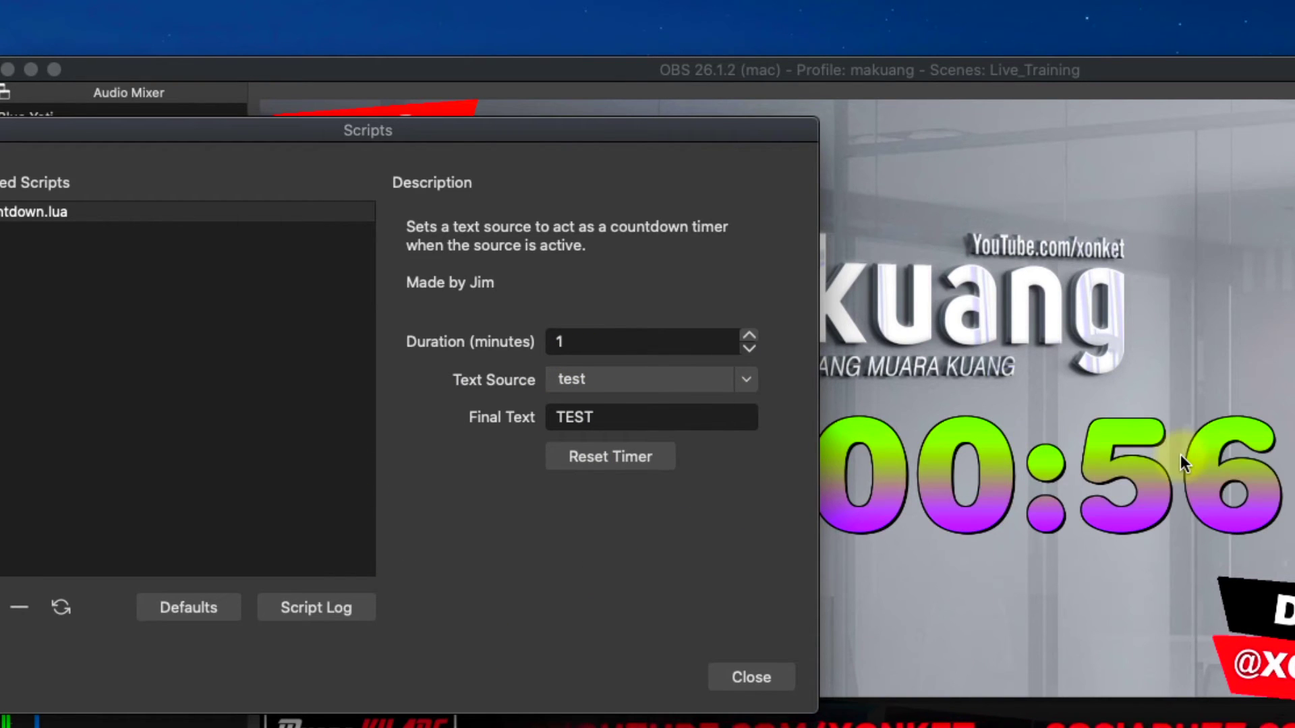
Close the script settings, unlock the test source, crop off the countdown's hours, centre the remainder below the makuang logo, and lock it again
{"action": "left_click", "coordinate": [749, 675]}
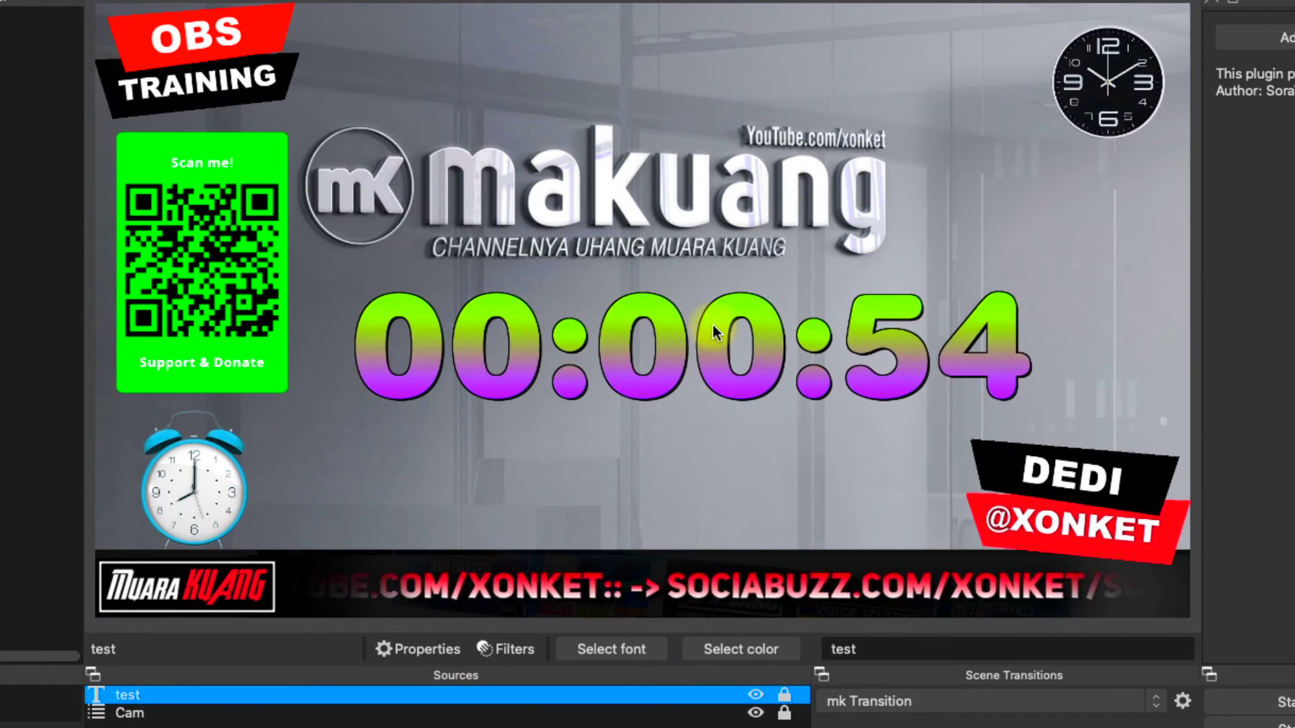
{"action": "left_click", "coordinate": [784, 695]}
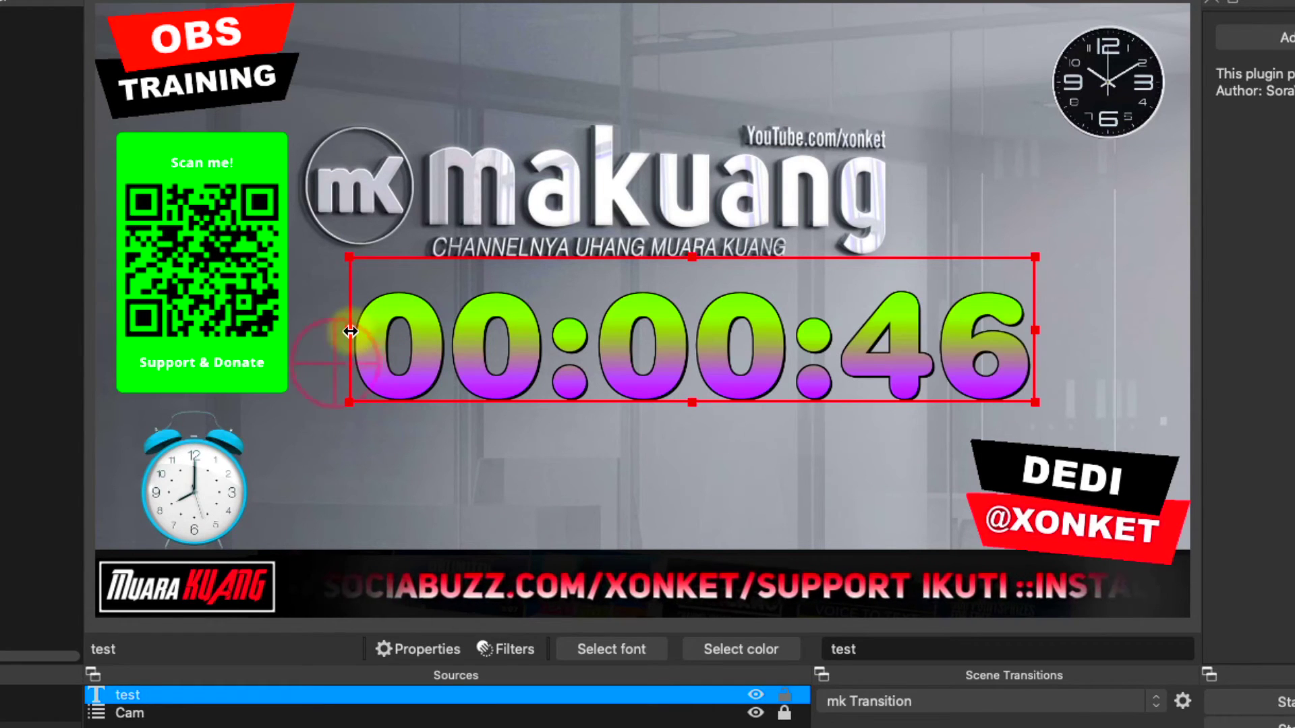
{"action": "left_click_drag", "start_coordinate": [350, 331], "coordinate": [587, 361]}
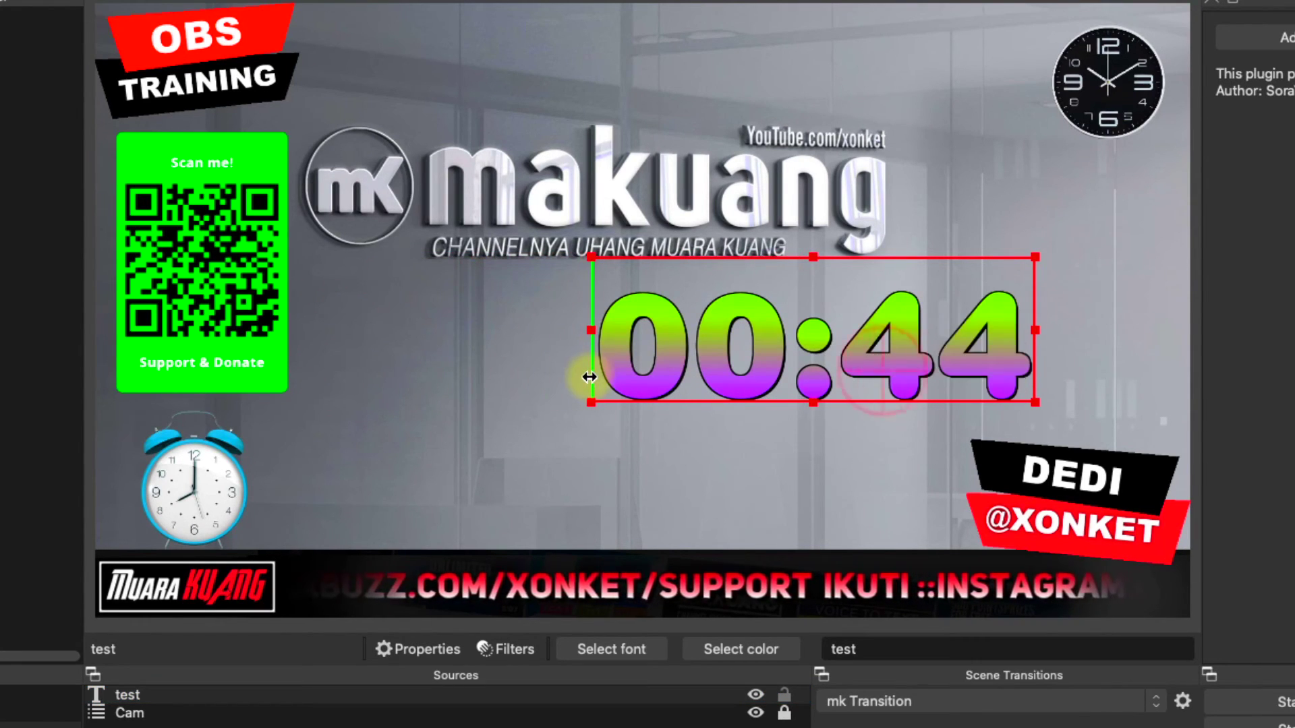
{"action": "left_click_drag", "start_coordinate": [867, 301], "coordinate": [717, 337]}
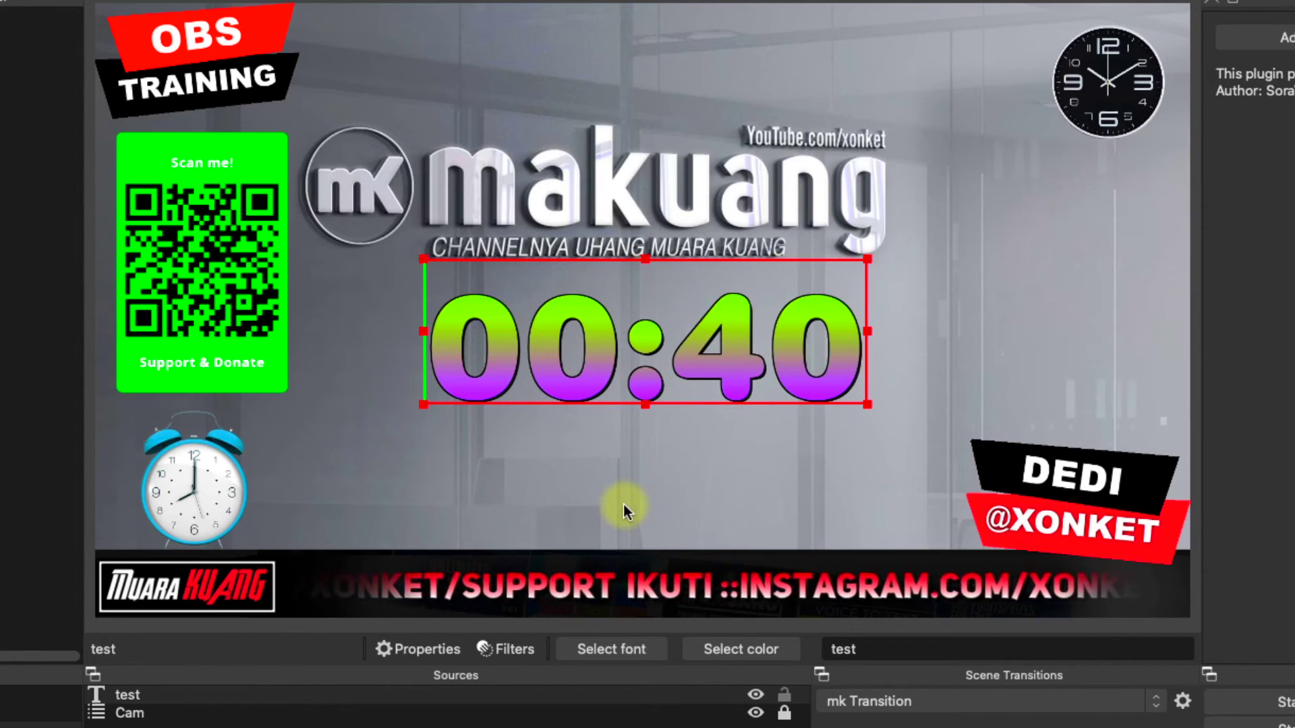
{"action": "left_click", "coordinate": [783, 695]}
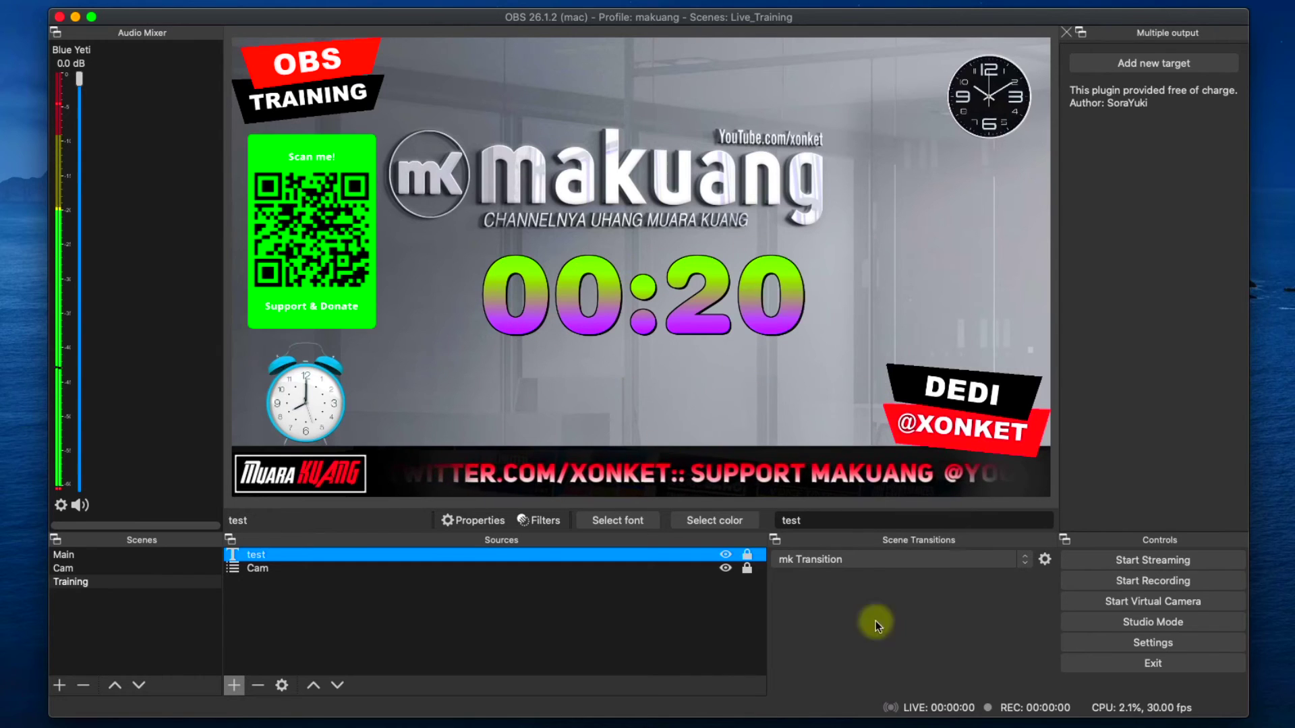
Assign Shift+1 as the Reset Timer hotkey in the OBS settings and save the change
{"action": "left_click", "coordinate": [1166, 644]}
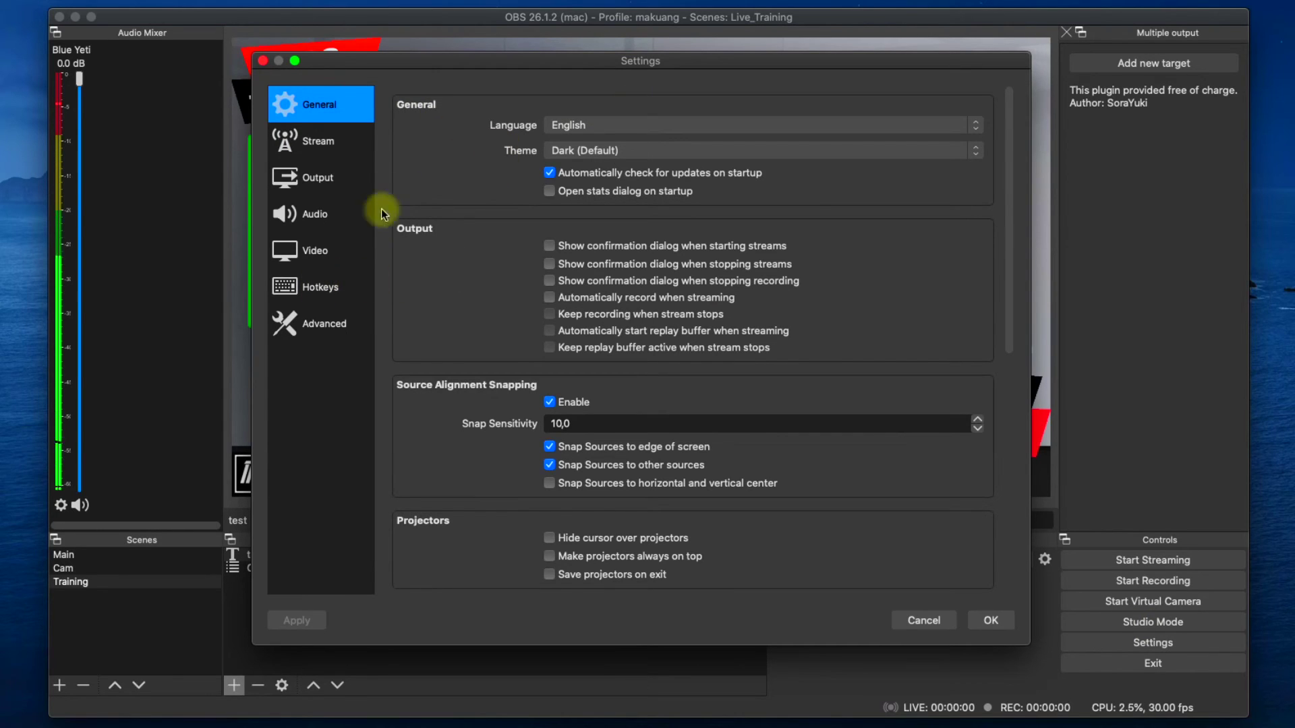
{"action": "left_click", "coordinate": [310, 289]}
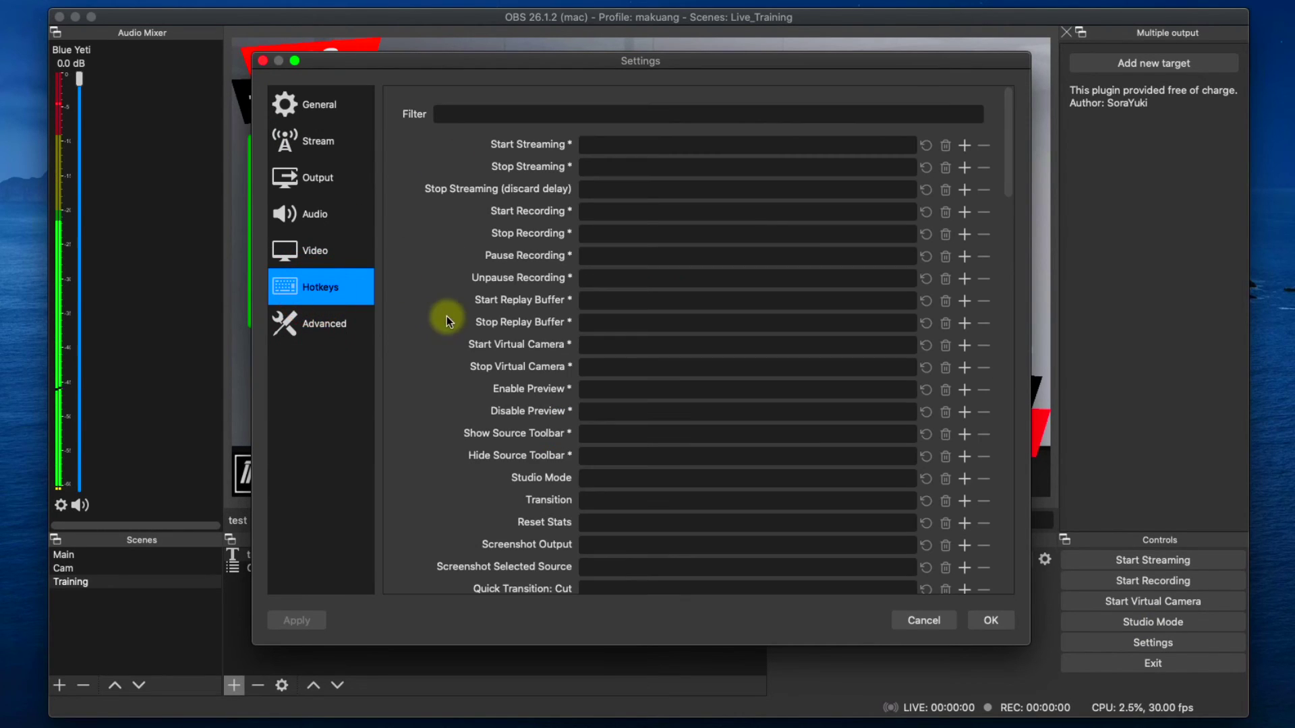
{"action": "scroll", "coordinate": [446, 317], "scroll_direction": "down", "scroll_amount": 5}
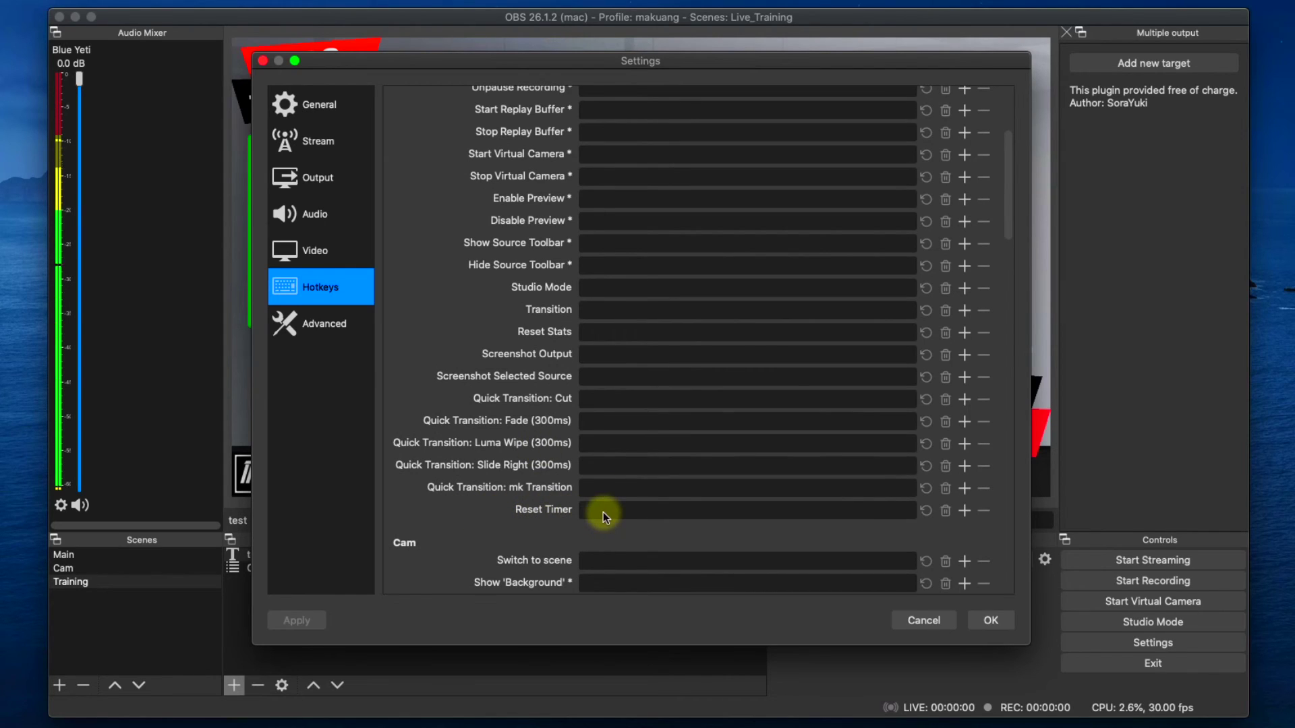
{"action": "left_click", "coordinate": [603, 513]}
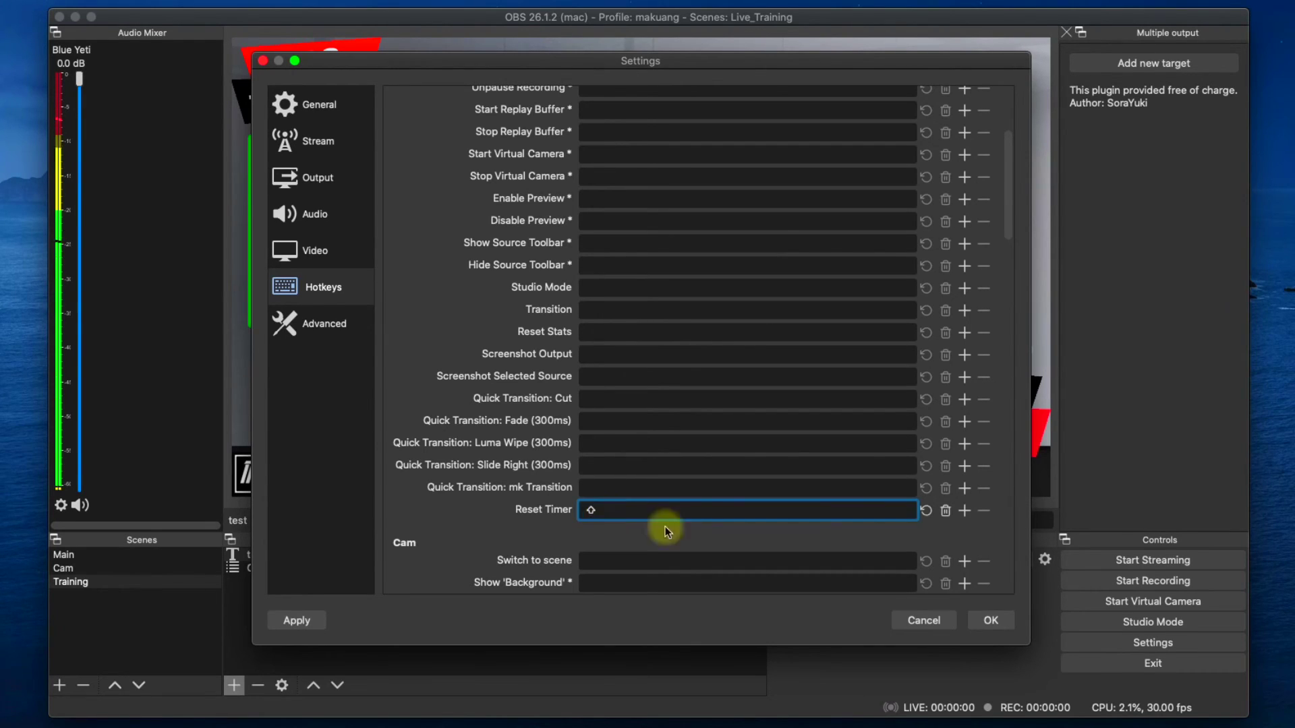
{"action": "key", "text": "shift+1"}
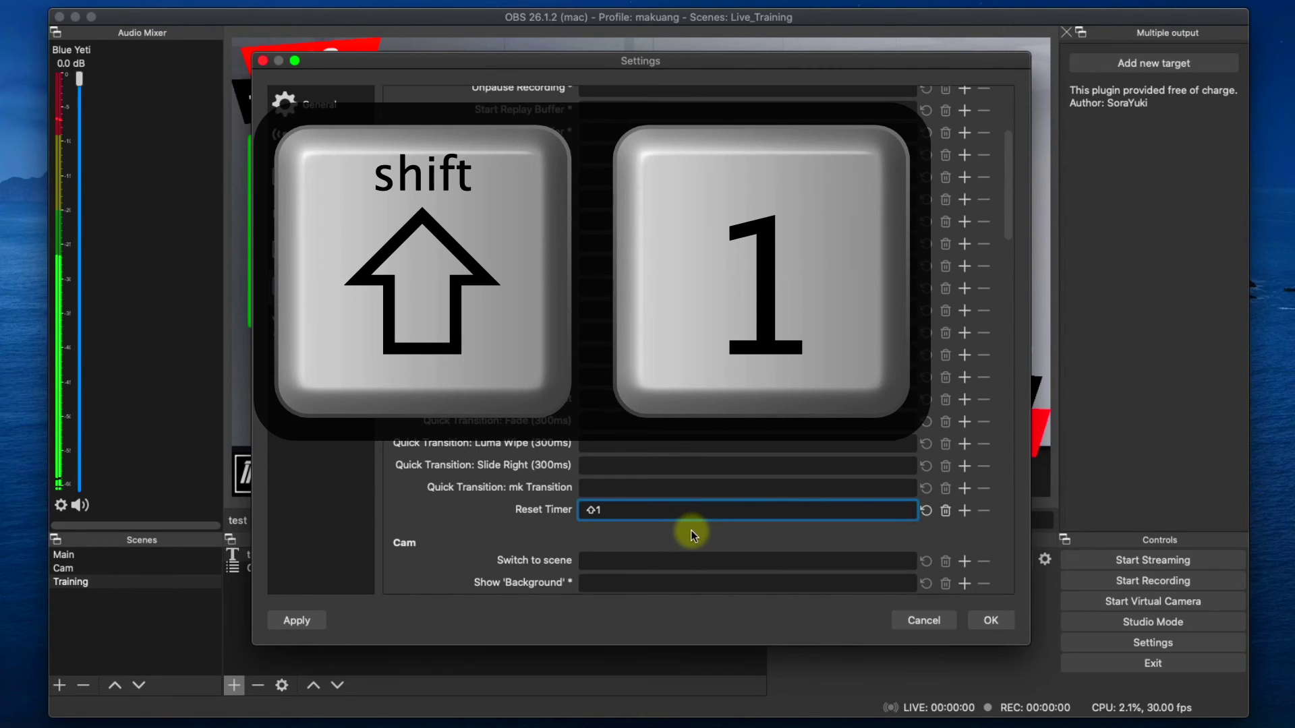
{"action": "left_click", "coordinate": [975, 619]}
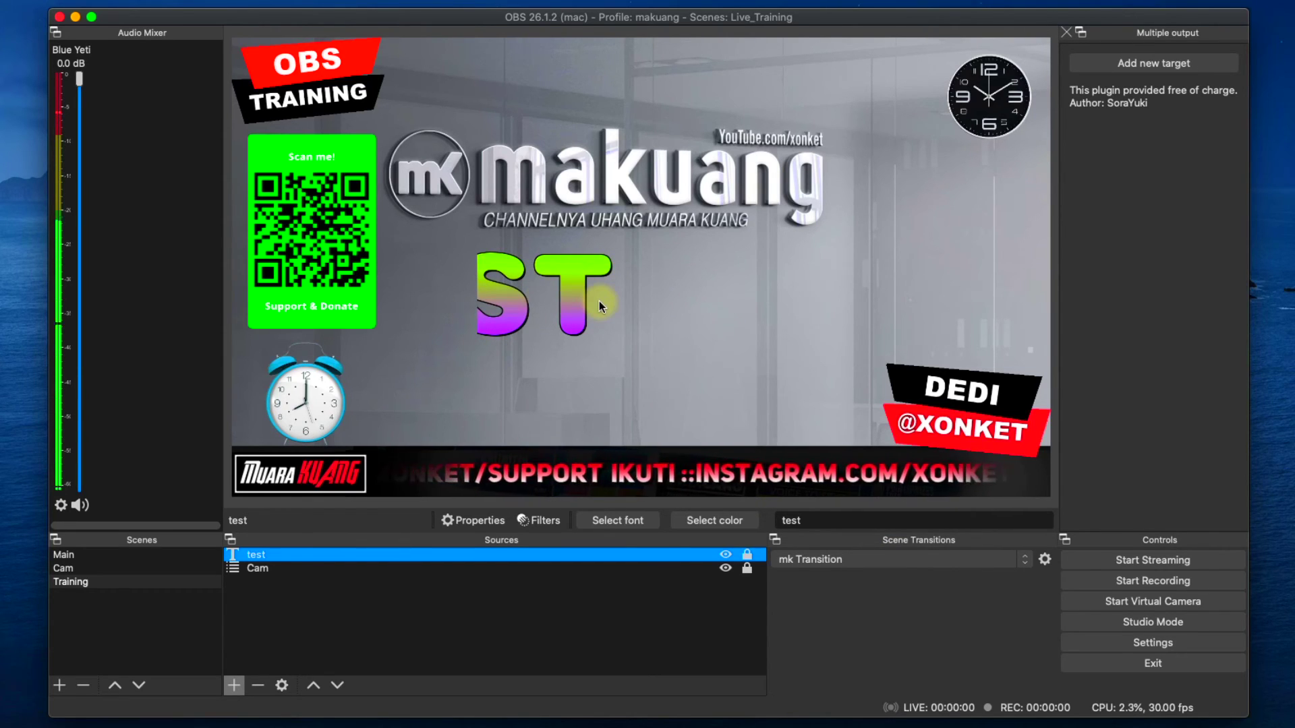
Unlock the test source, remove its side crop to reveal the whole word TEST, centre it below the makuang logo, and lock it again
{"action": "left_click", "coordinate": [746, 555]}
{"action": "left_click", "coordinate": [548, 319]}
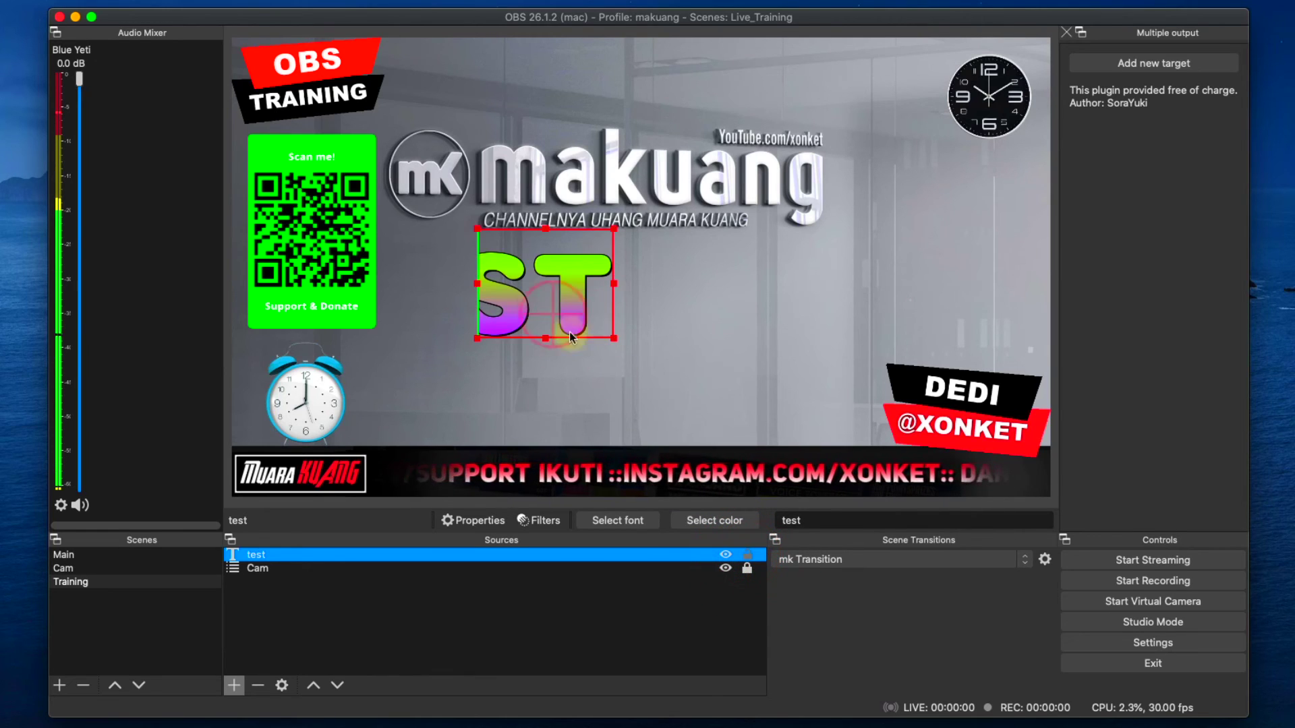
{"action": "left_click_drag", "start_coordinate": [560, 293], "coordinate": [742, 294]}
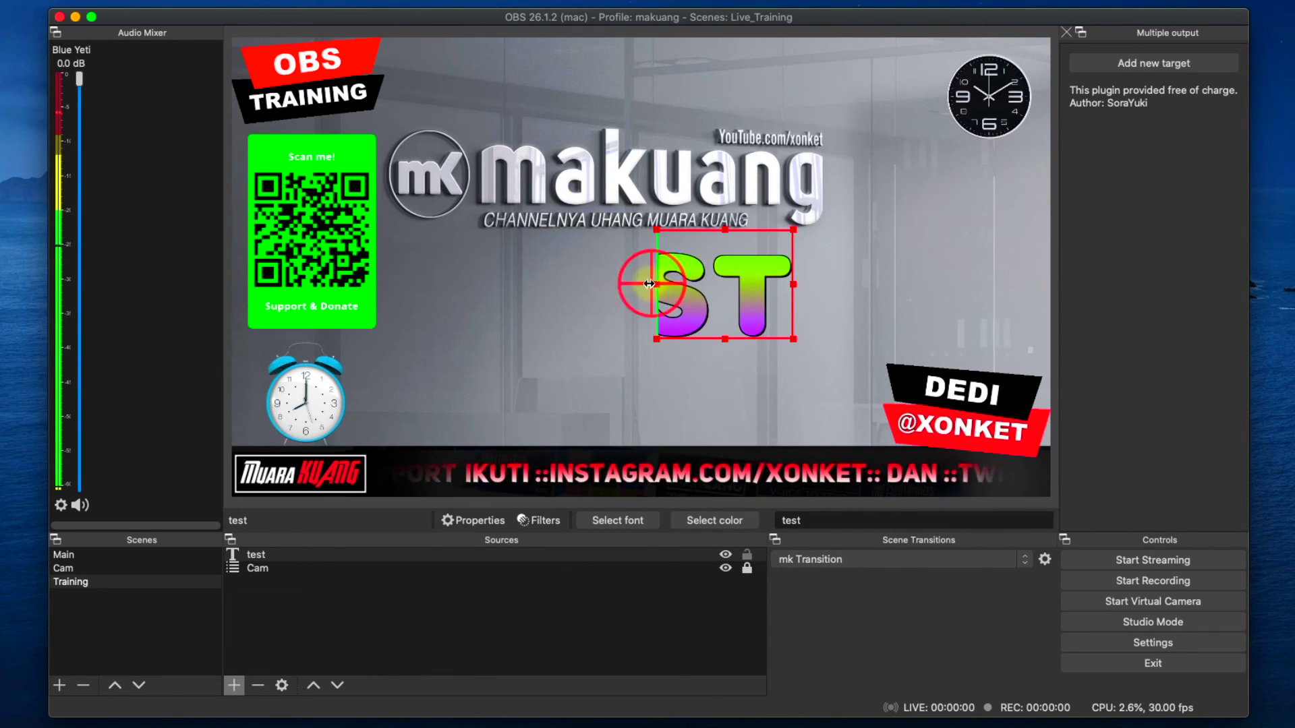
{"action": "left_click_drag", "start_coordinate": [649, 284], "coordinate": [427, 281]}
{"action": "left_click_drag", "start_coordinate": [664, 297], "coordinate": [681, 297]}
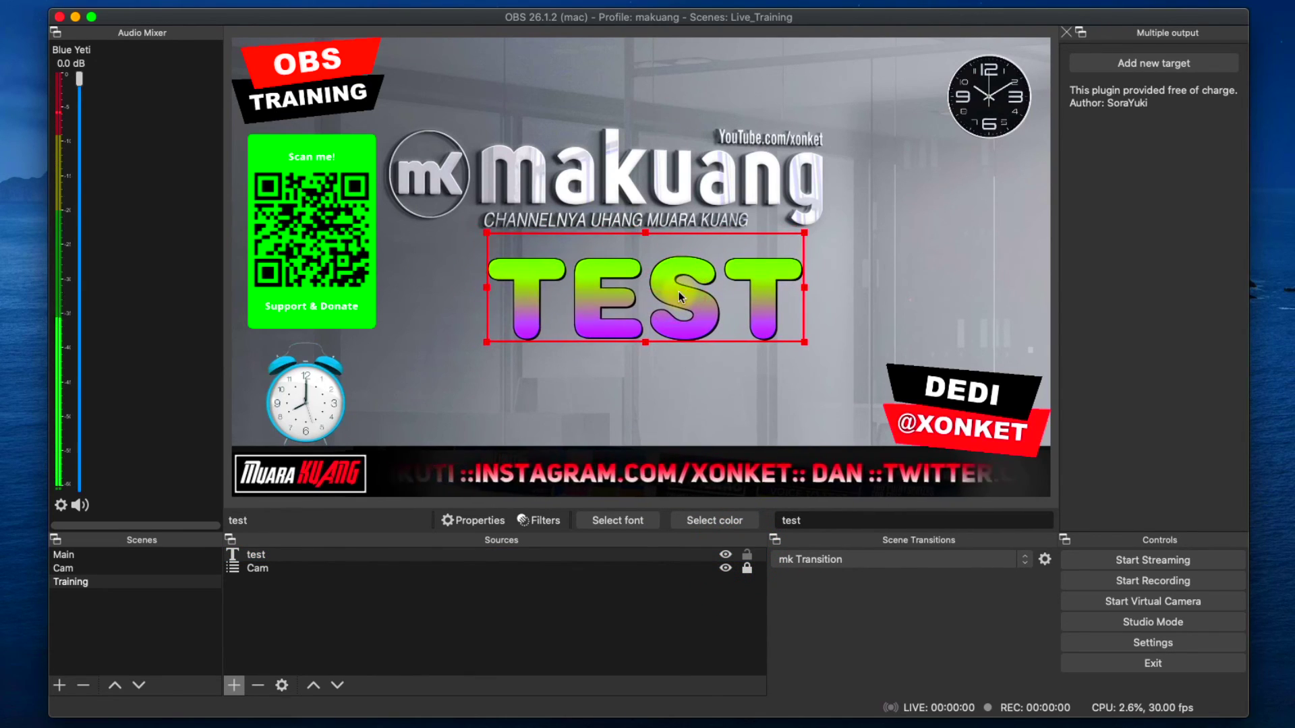
{"action": "left_click", "coordinate": [746, 554]}
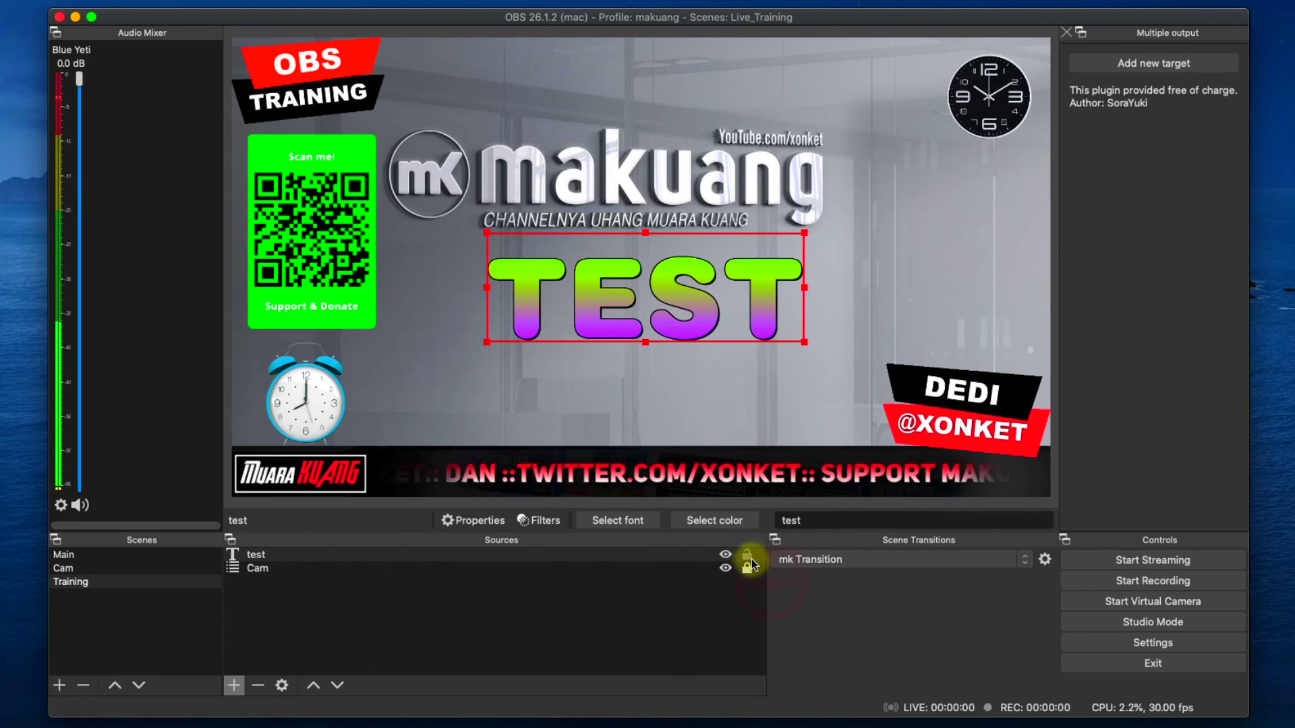
{"action": "left_click", "coordinate": [747, 557]}
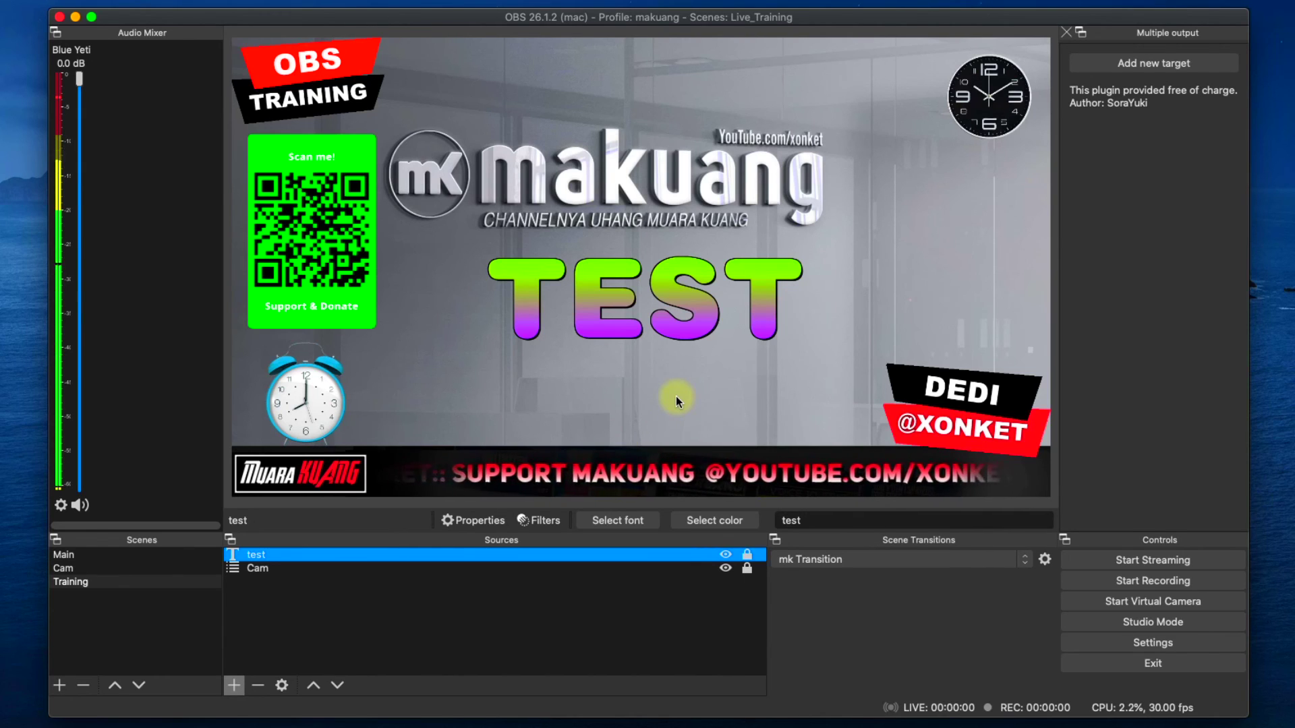
Restart the countdown twice using the hotkey assigned to Reset Timer
{"action": "key", "text": "shift+1"}
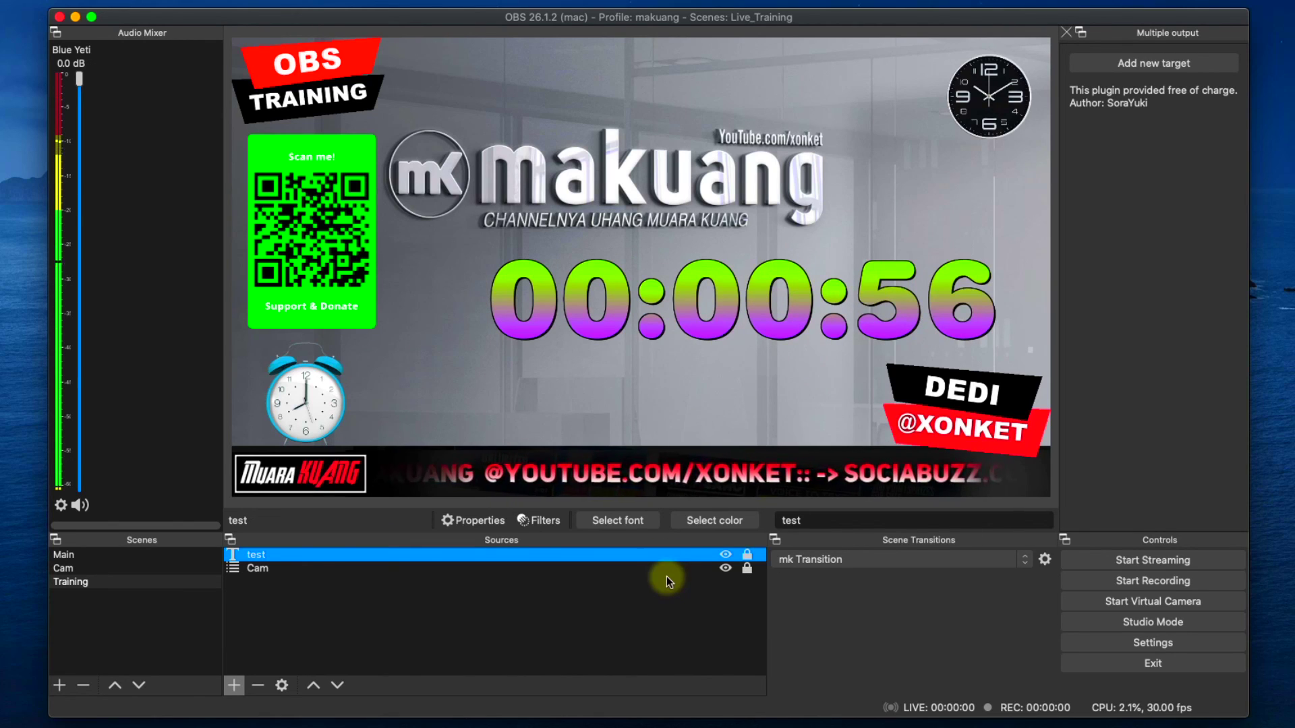
{"action": "key", "text": "shift+1"}
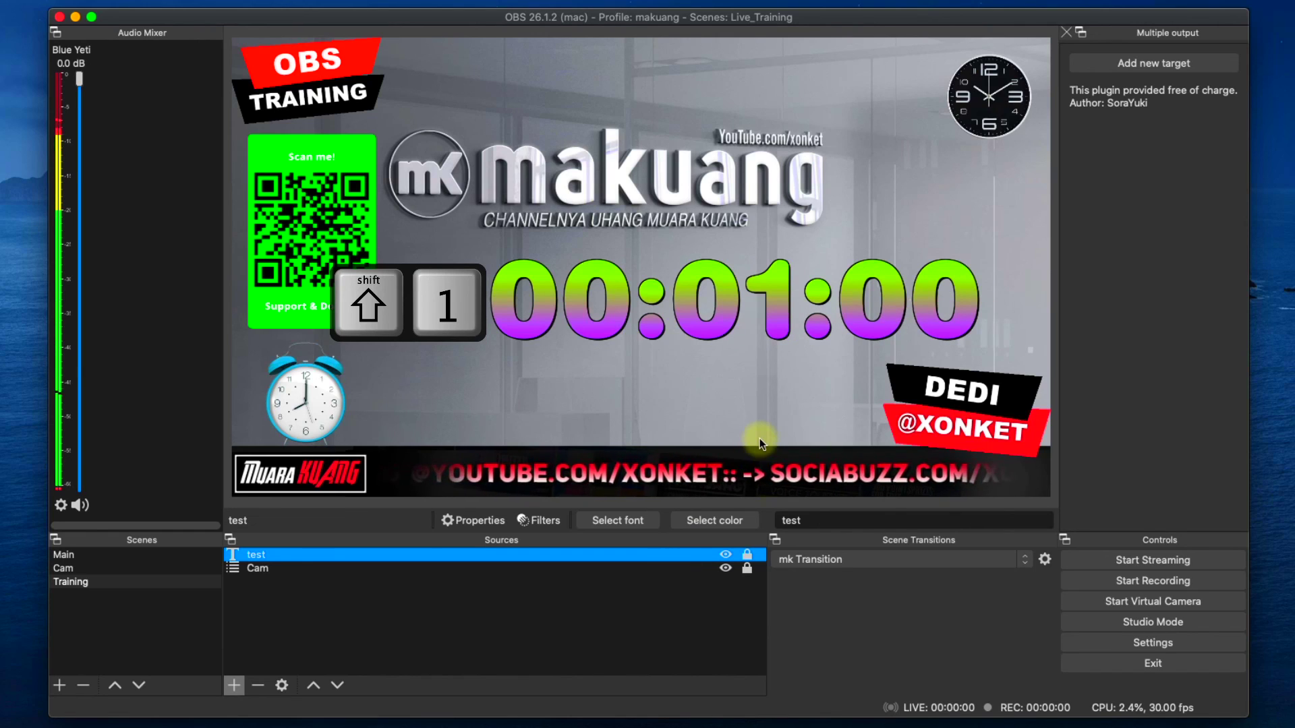